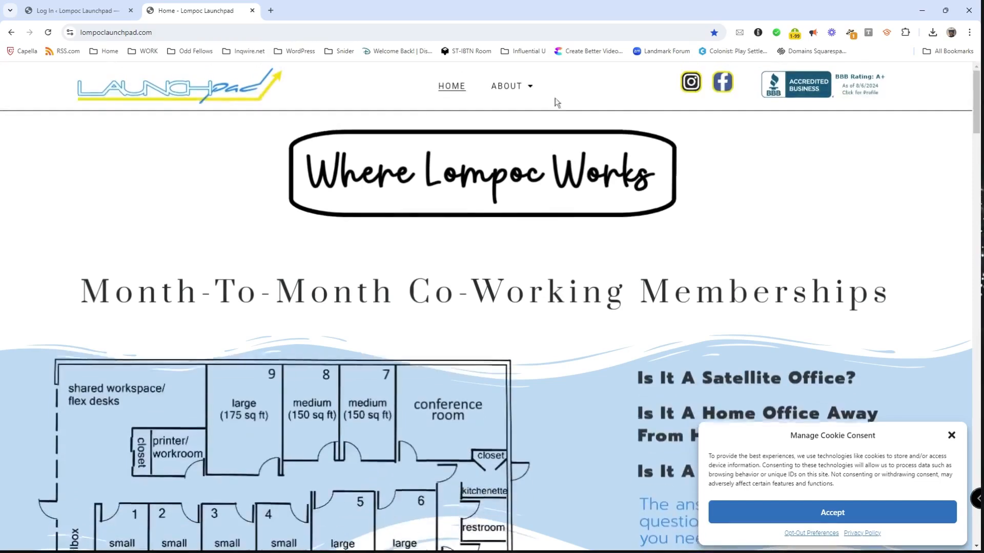
Step: Go via the ABOUT menu to the Conference Room Calendar page showing August 2024
click(528, 91)
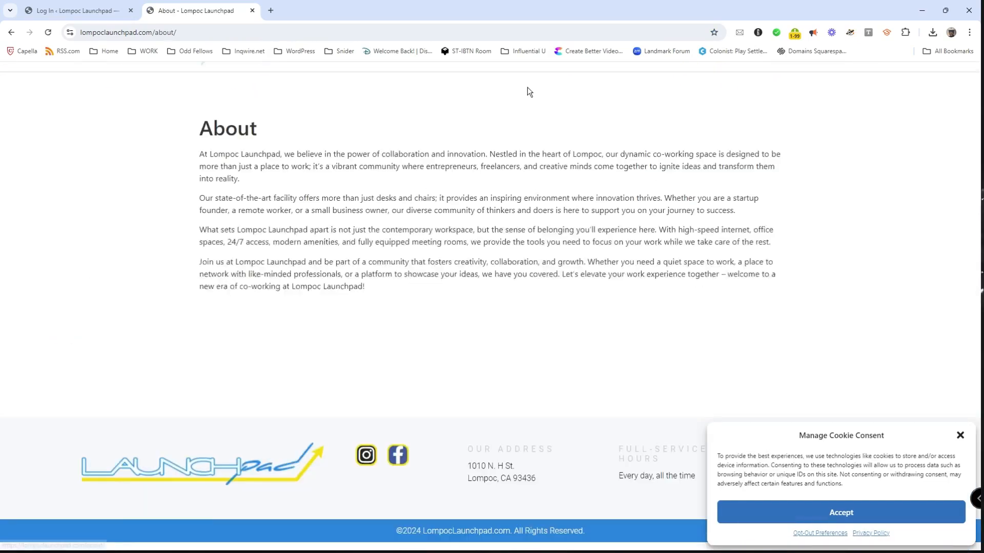
mouse_move(527, 91)
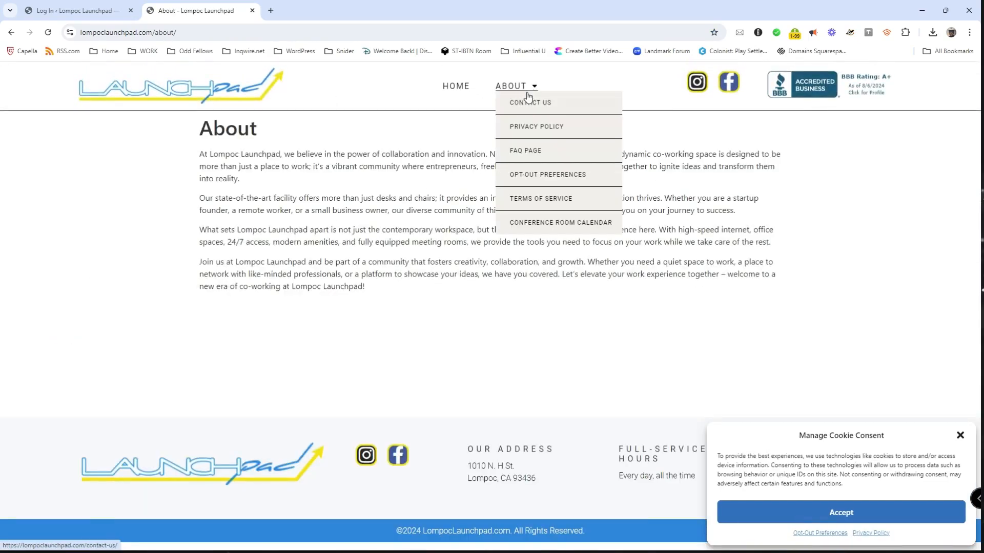
click(531, 223)
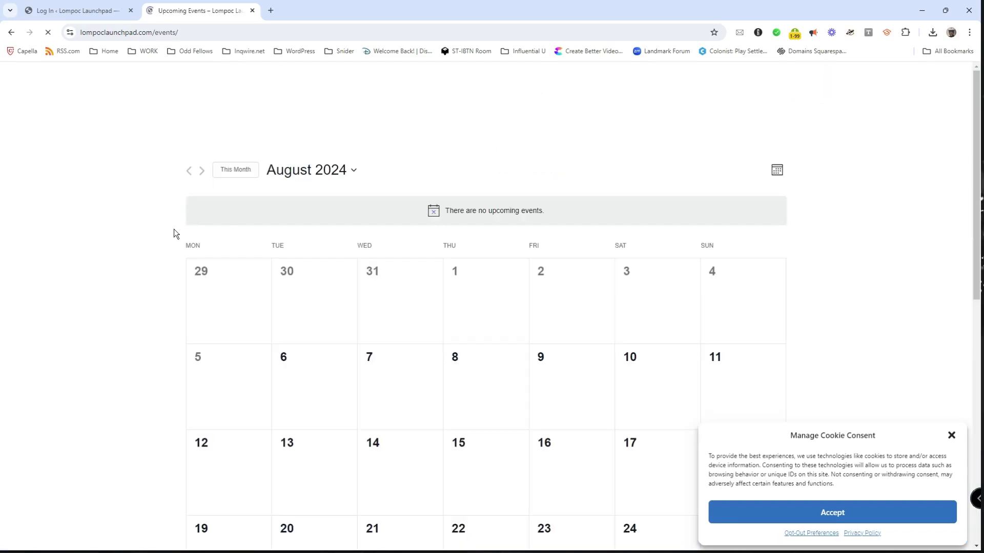
Step: Accept the cookie notice and look over the calendar subscription options
scroll(174, 229, down, 4)
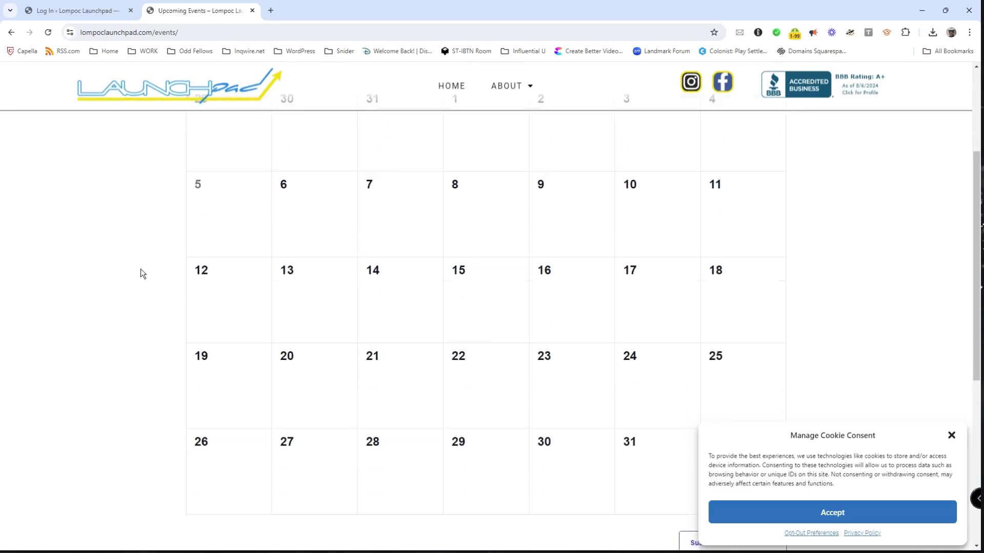
click(848, 514)
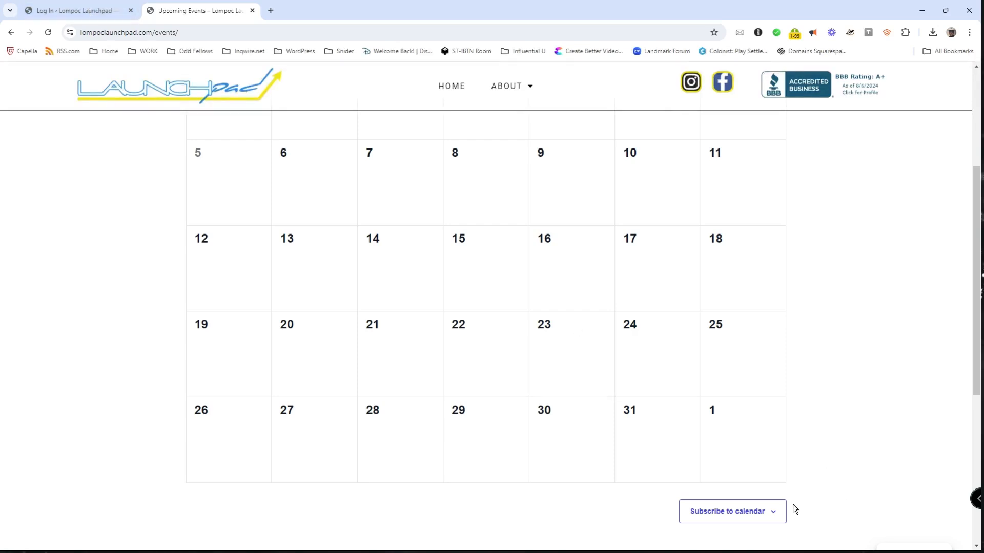
click(774, 515)
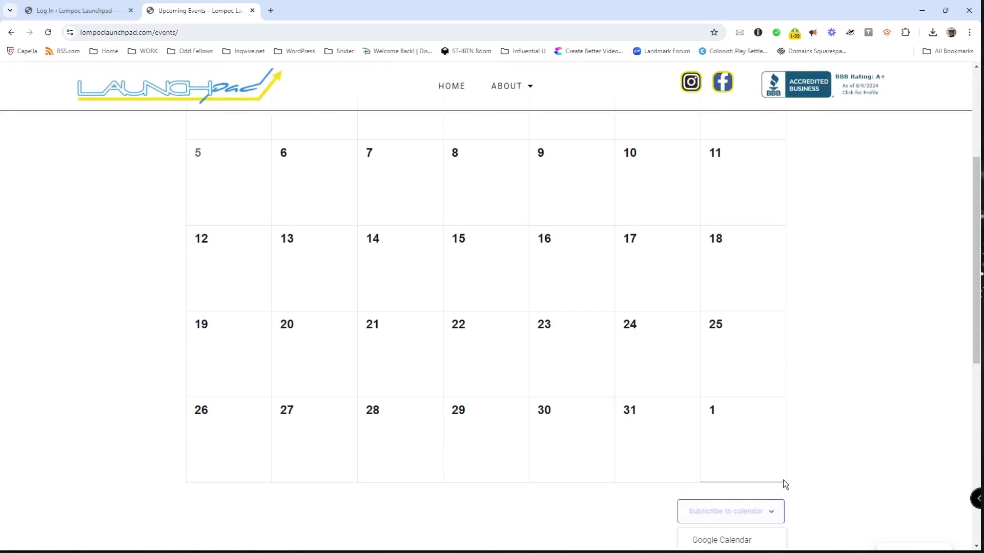
scroll(828, 488, down, 3)
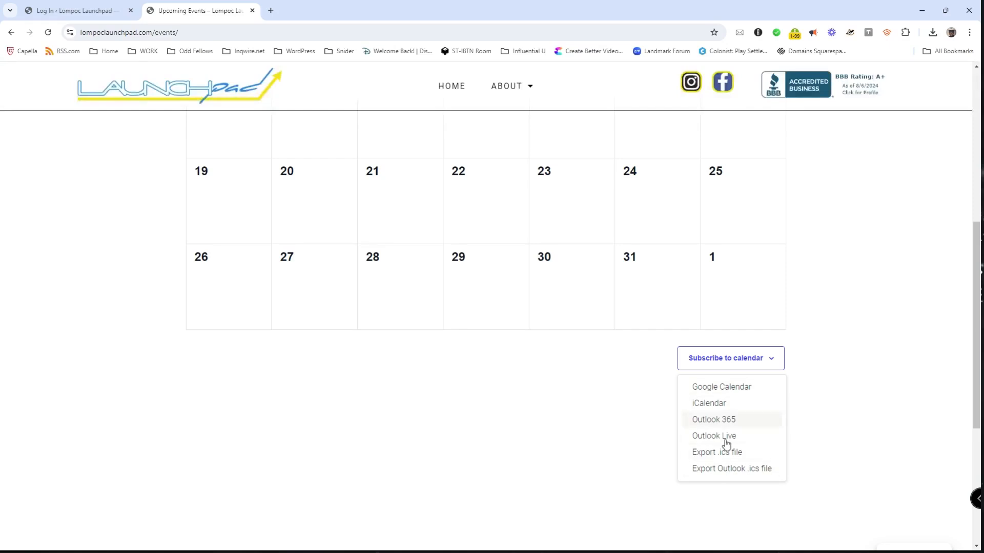
scroll(850, 421, up, 5)
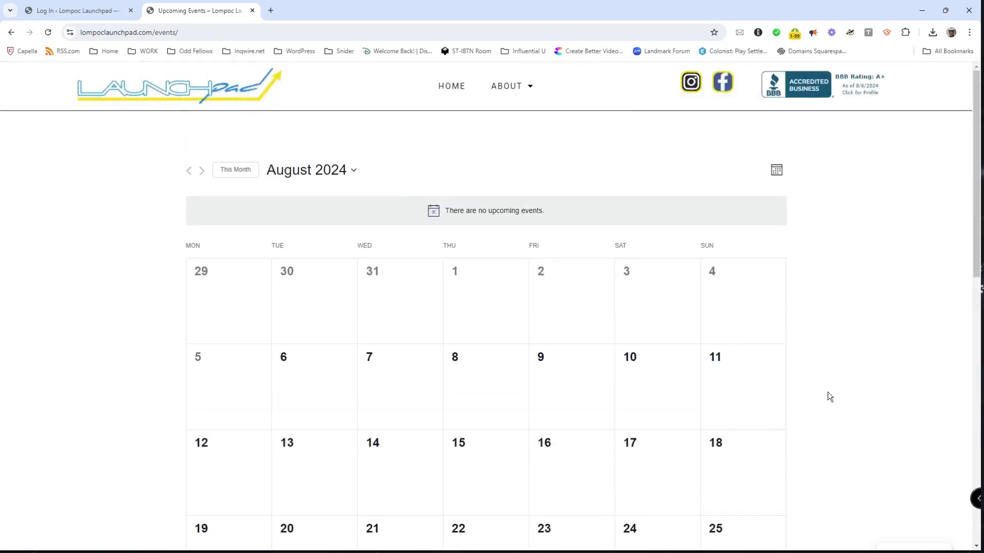
scroll(819, 380, up, 2)
Step: Switch the calendar to List view and back to Month, then bring up the WordPress login tab
click(775, 172)
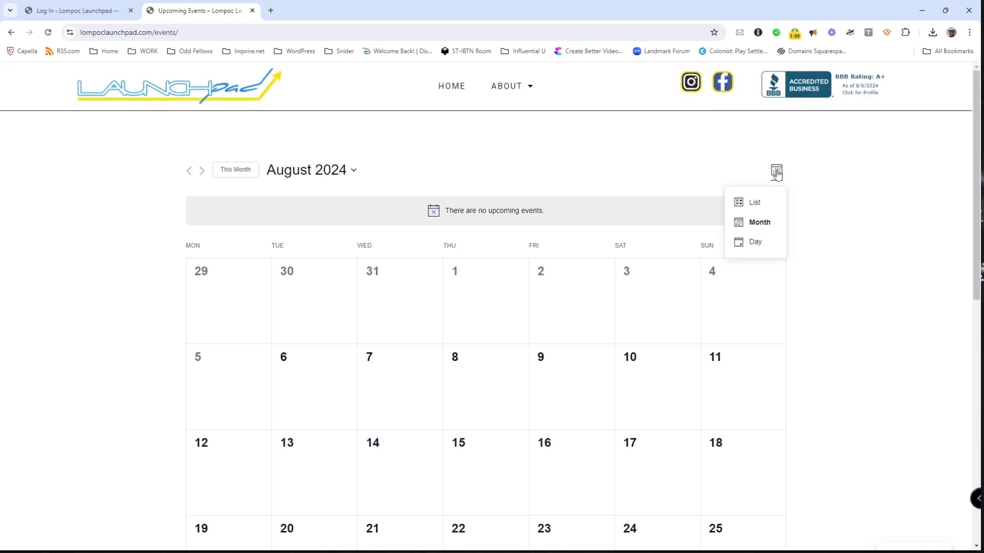
click(754, 202)
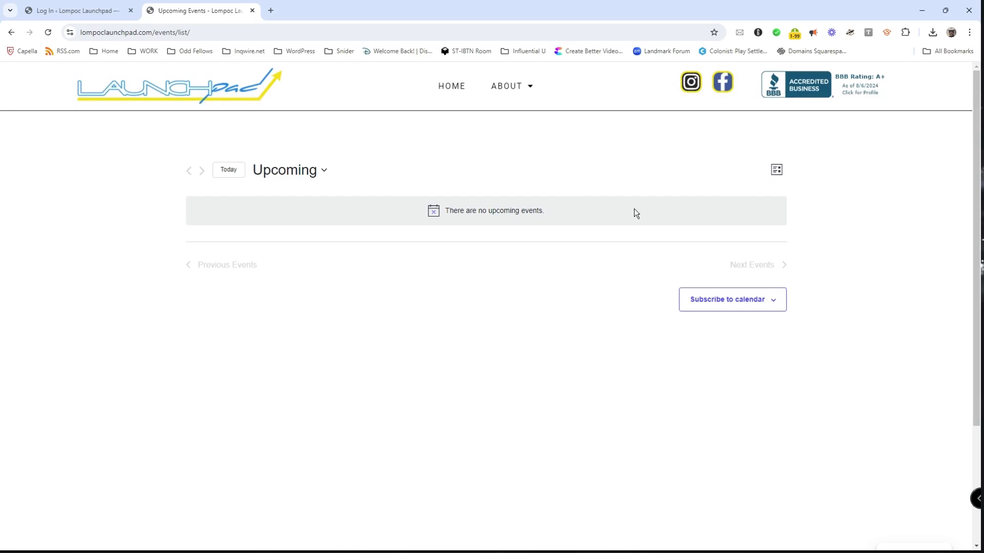
click(777, 174)
click(760, 225)
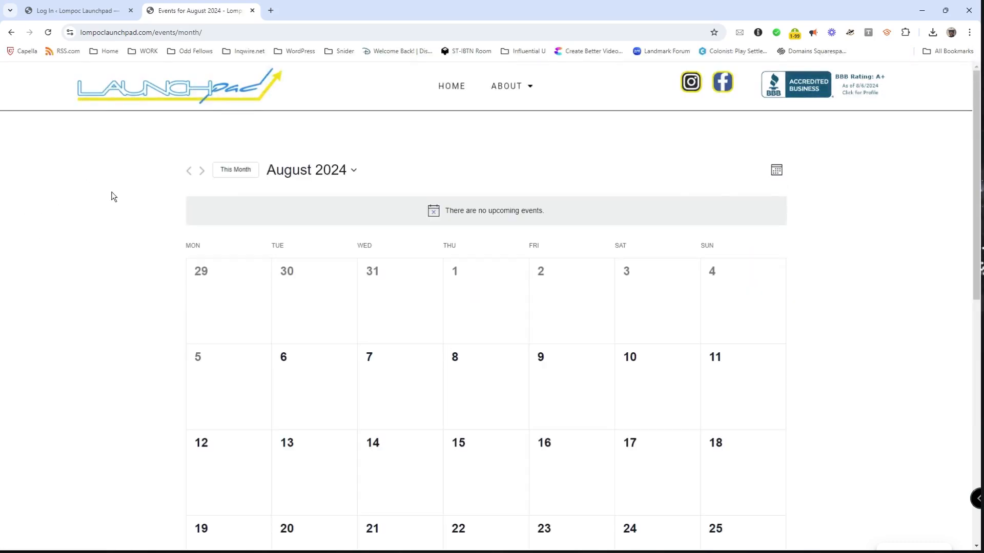
click(76, 12)
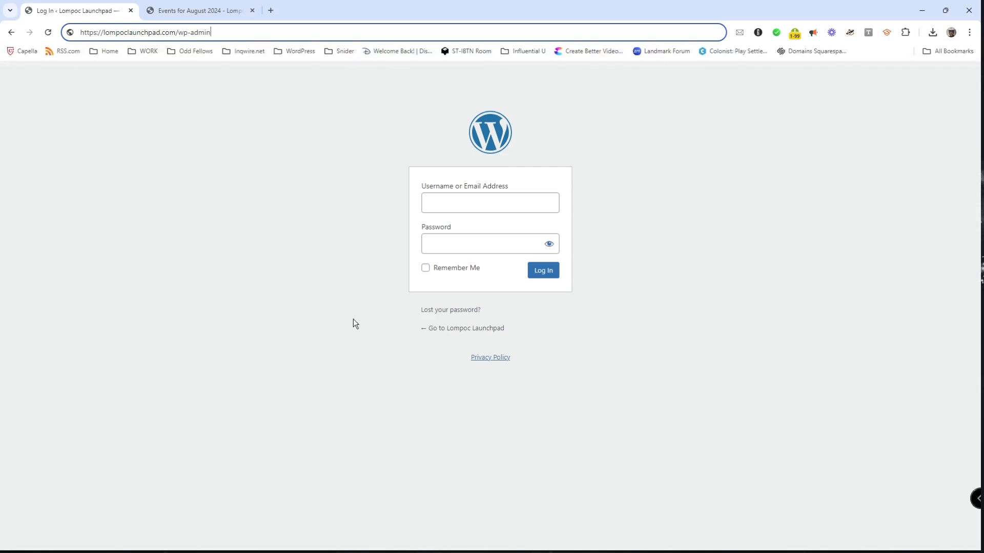
click(466, 311)
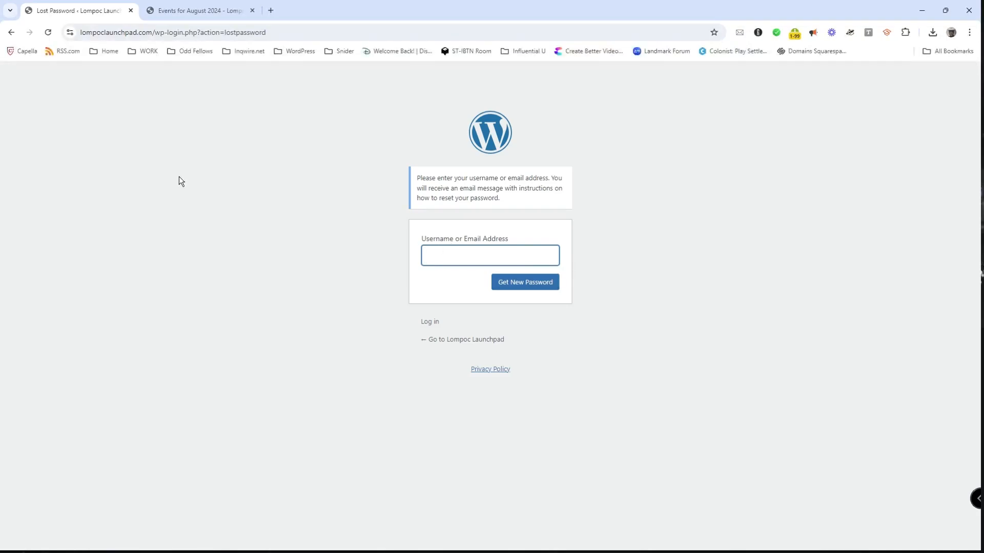
click(11, 32)
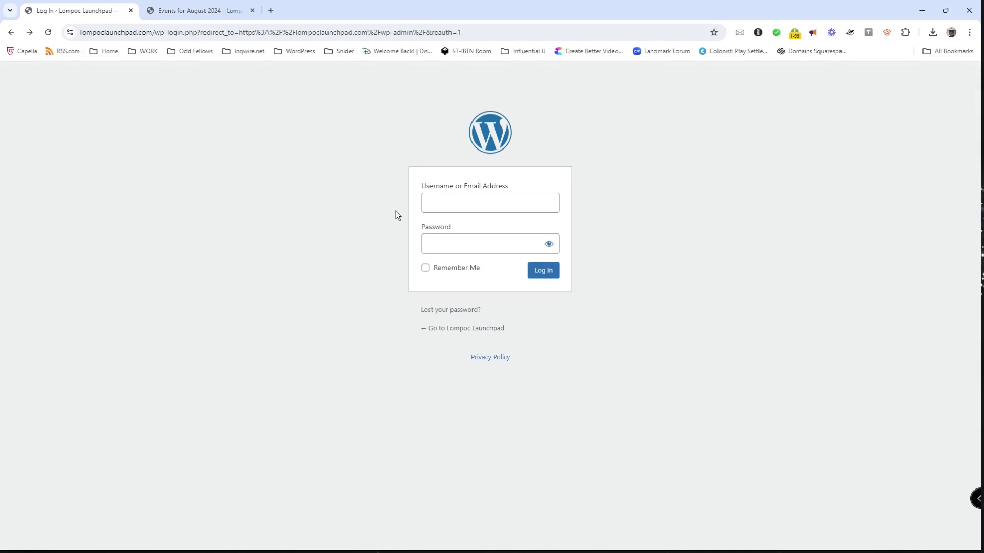
click(444, 207)
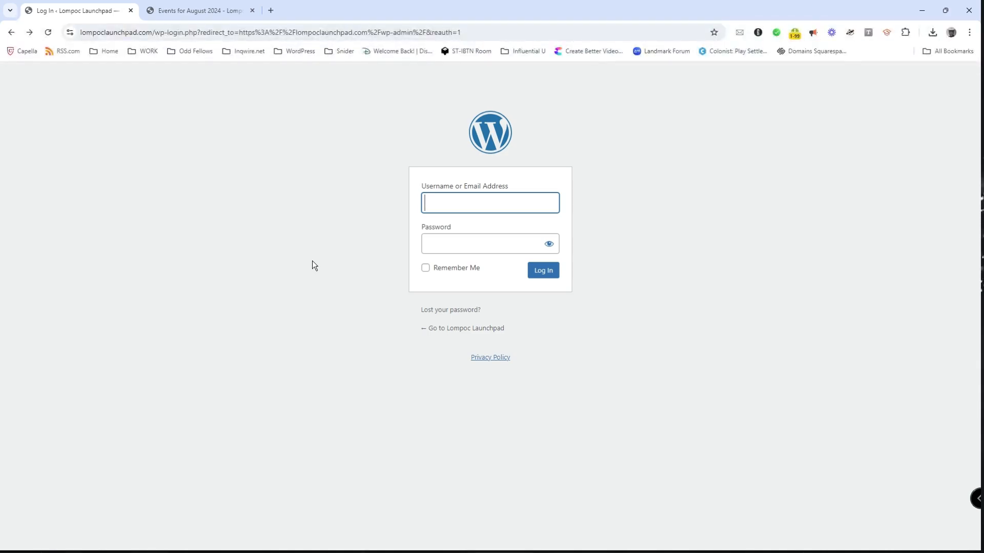
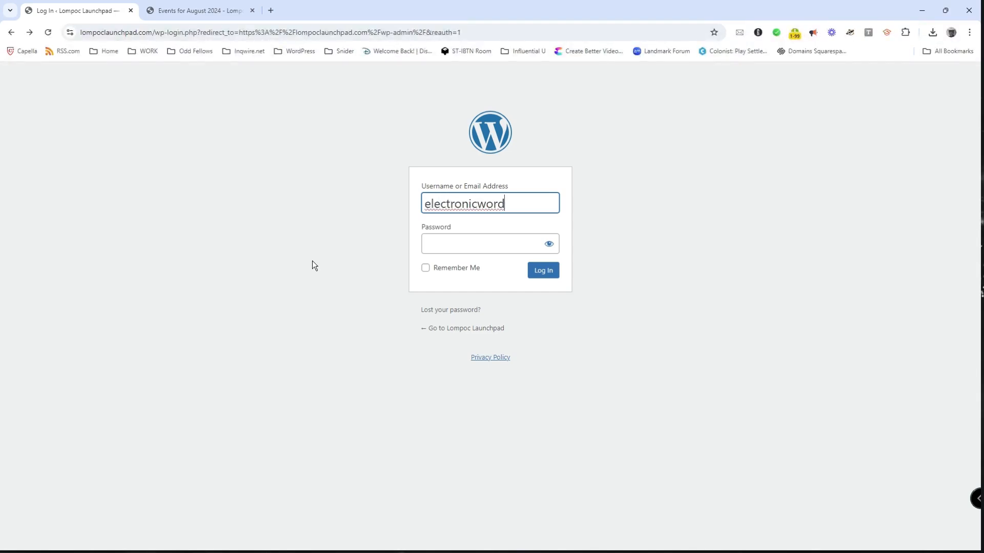
Step: Log in with the account e-mail and password, re-entering the password after an incorrect-password error
key(Tab)
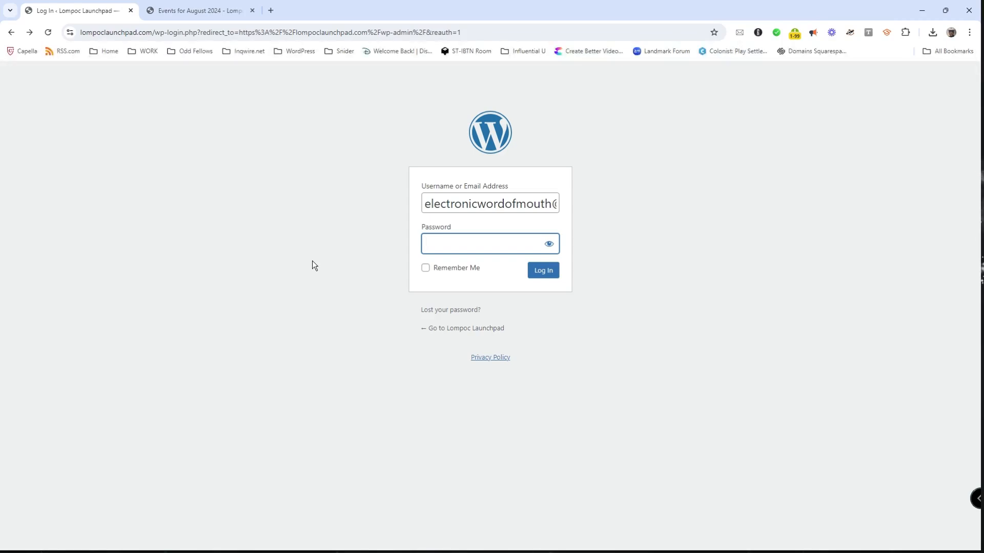
text(***************)
click(547, 273)
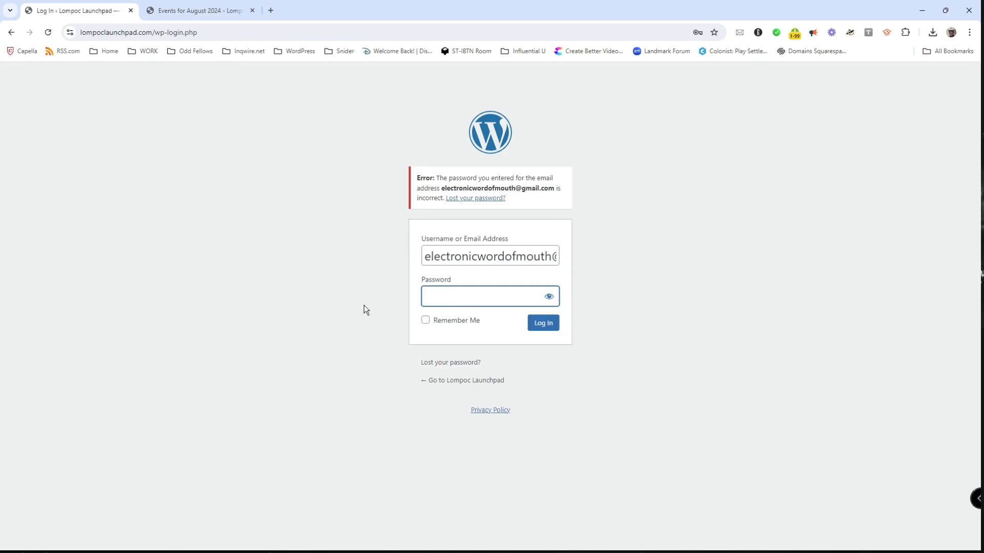
text(***************)
click(542, 326)
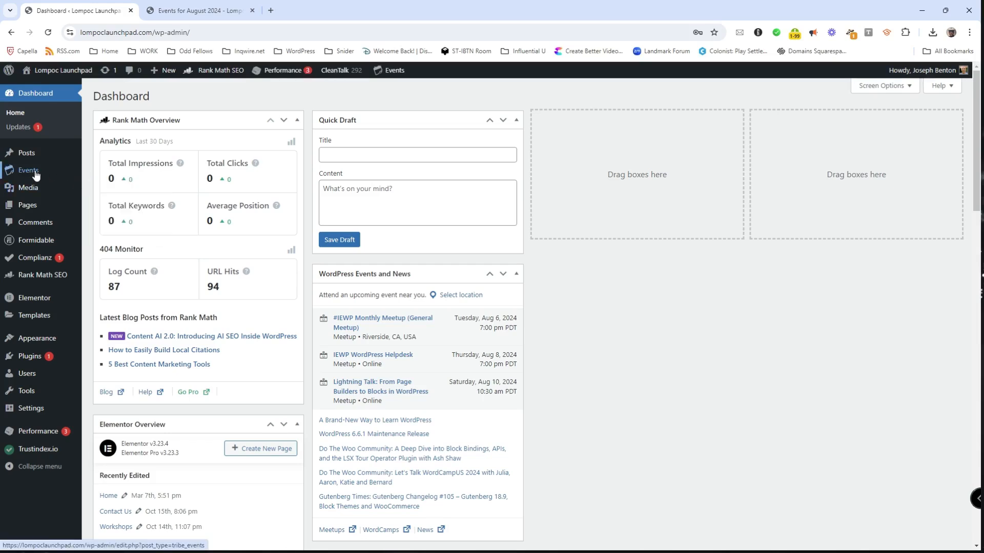
Step: Check that the admin Events list is empty, then start a blank new event
mouse_move(34, 176)
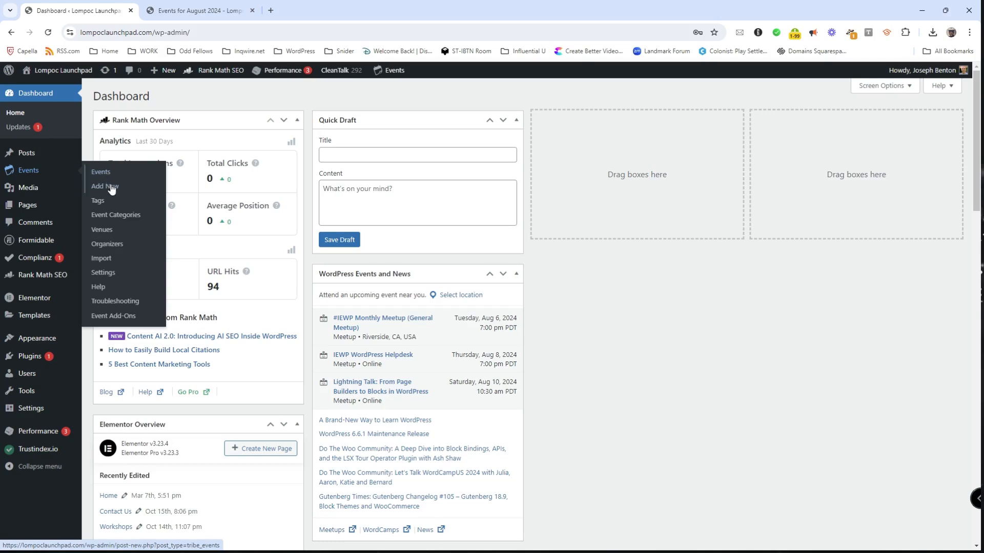
click(30, 173)
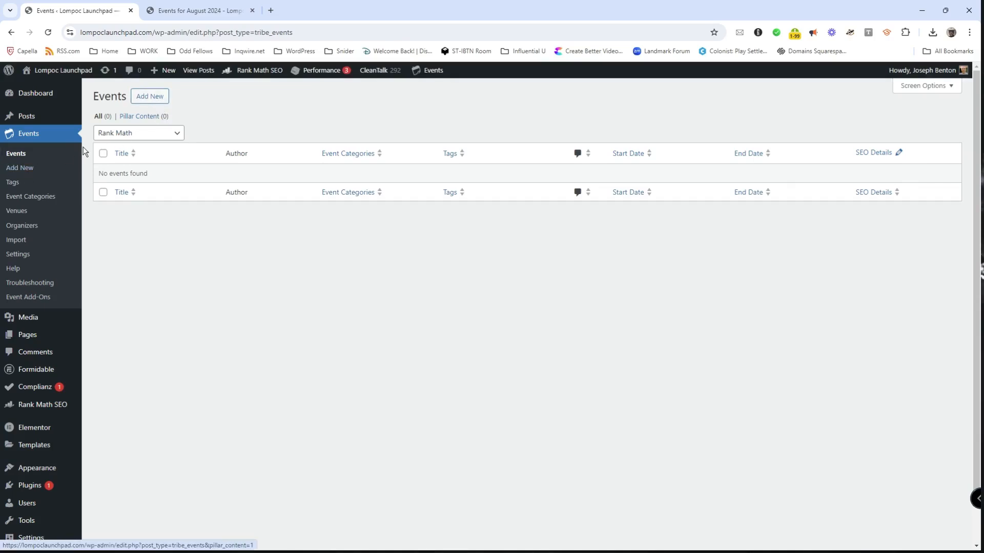
mouse_move(163, 74)
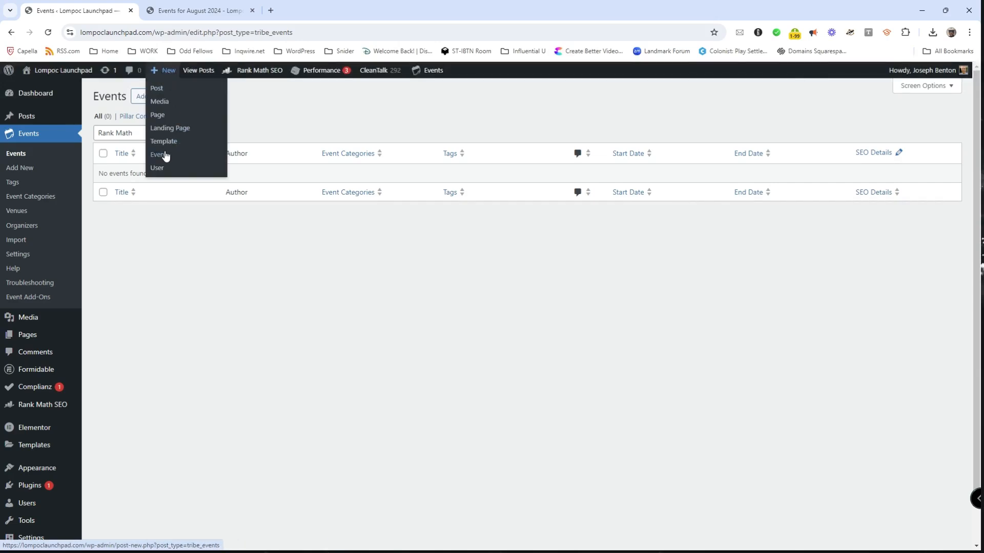
click(21, 168)
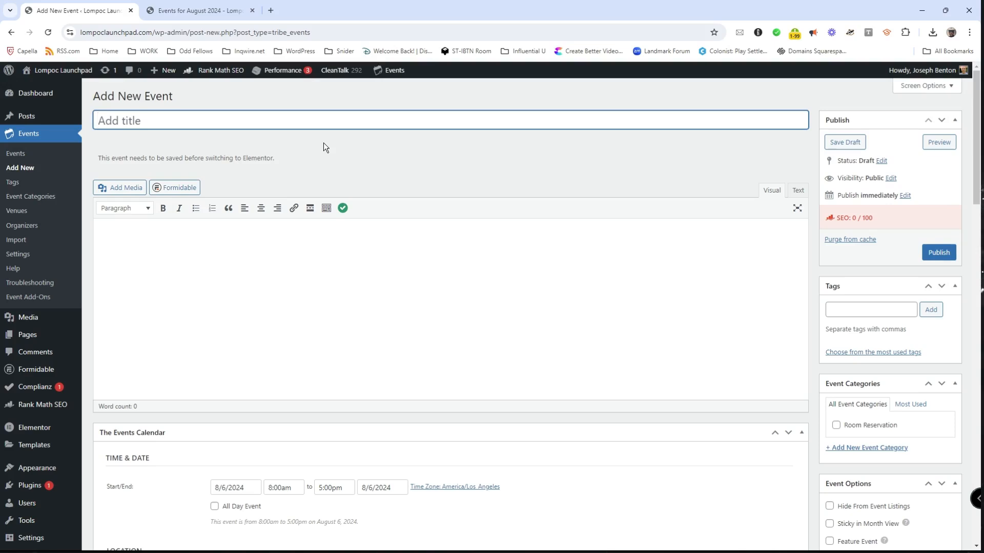
Step: Title the event 'New Year's Party in August', skim the form, then view the August 2024 calendar tab
text(New Year's Party in )
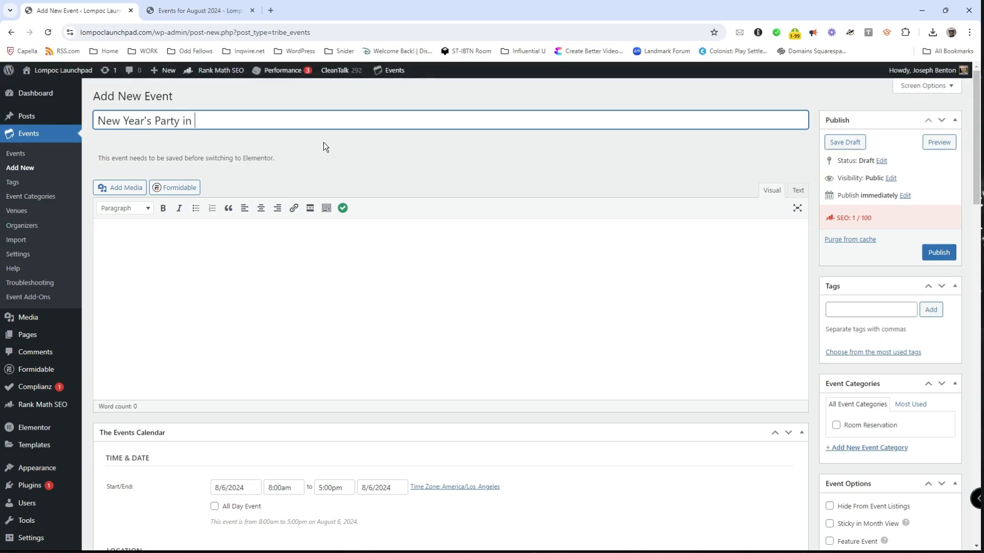
text(August)
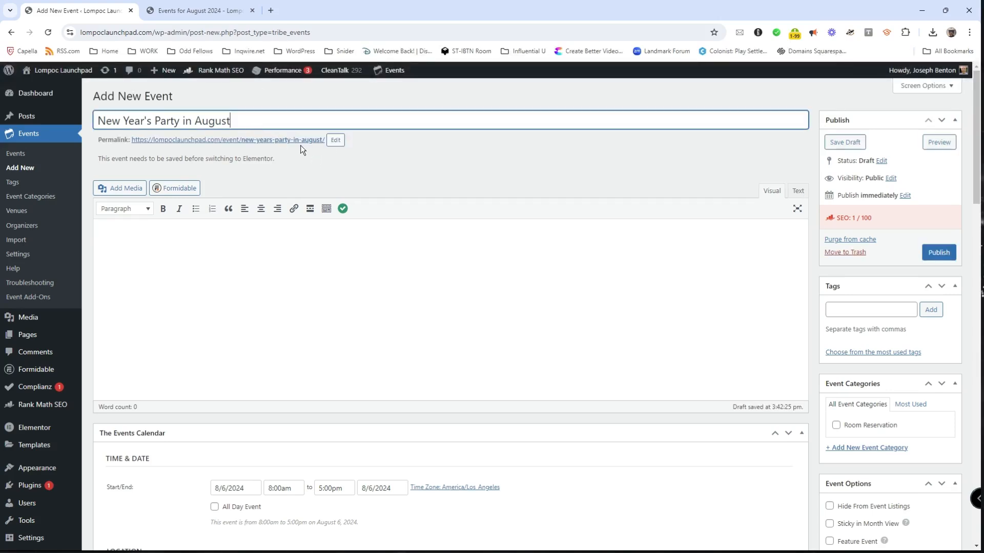
click(317, 176)
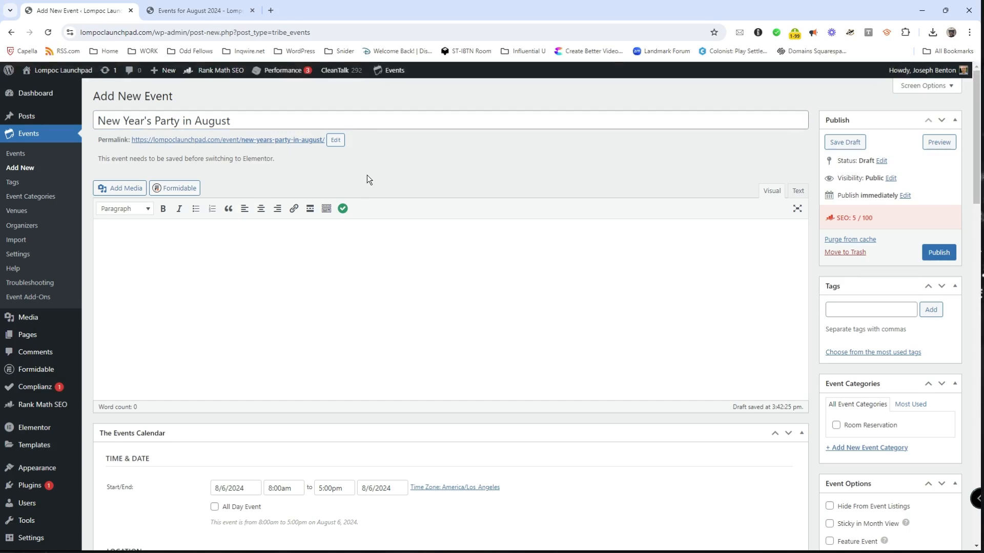
scroll(582, 249, down, 2)
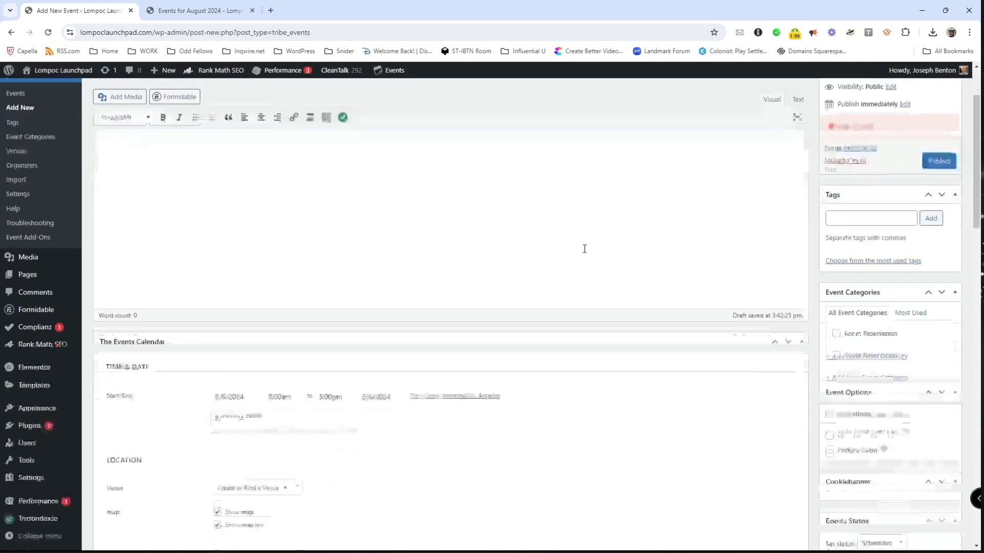
scroll(589, 266, down, 5)
scroll(590, 261, up, 6)
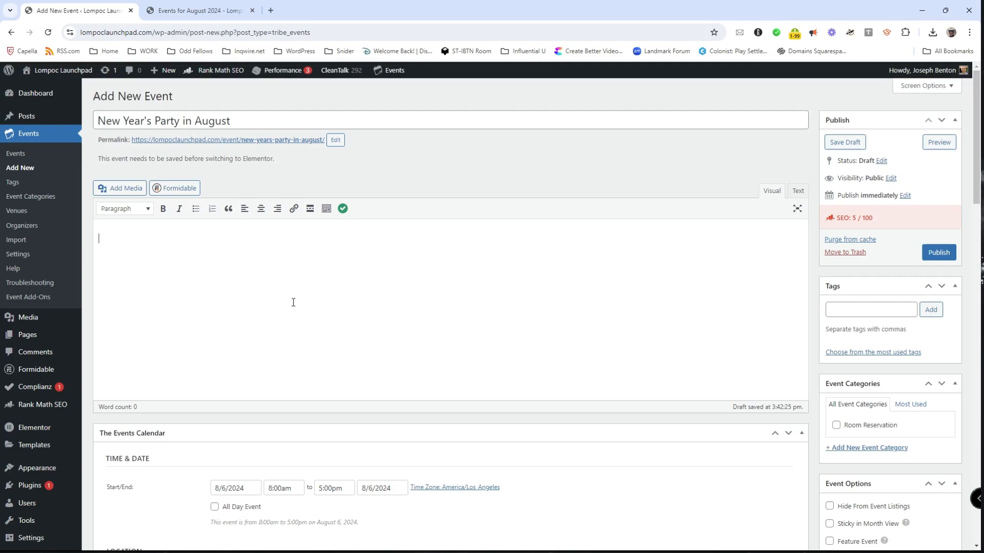
click(193, 11)
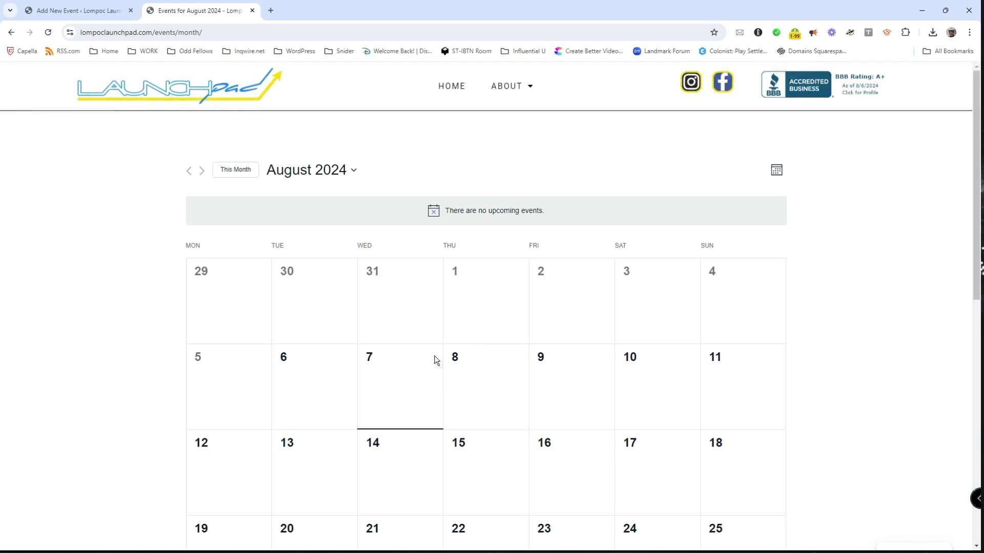
Step: Return to the event draft and open the start-date picker under Time & Date
click(86, 12)
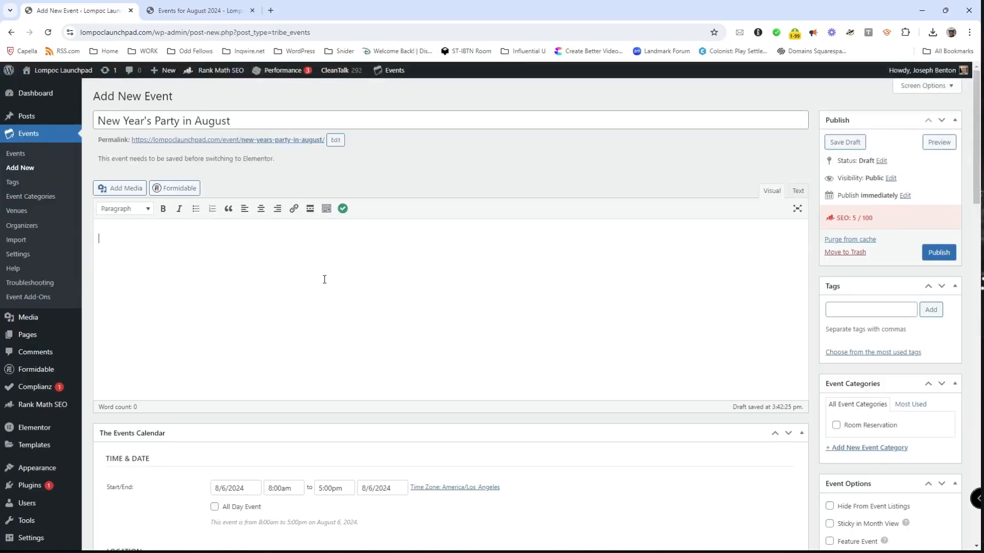
scroll(430, 292, down, 3)
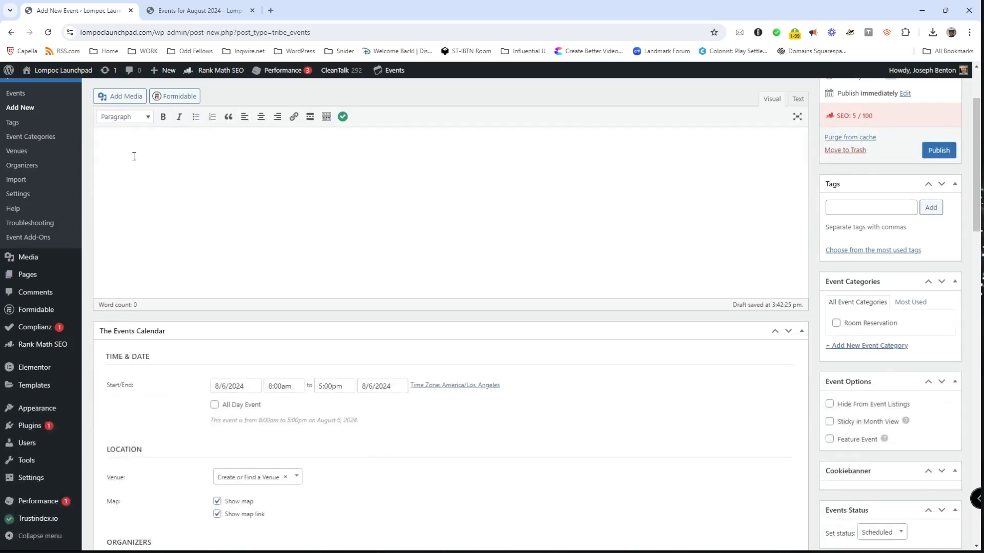
scroll(417, 288, down, 3)
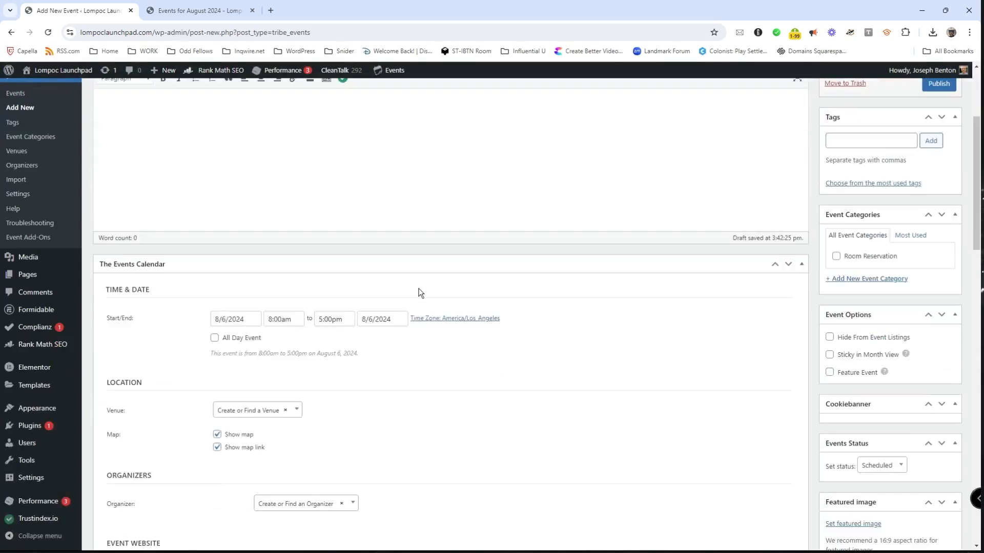
click(248, 234)
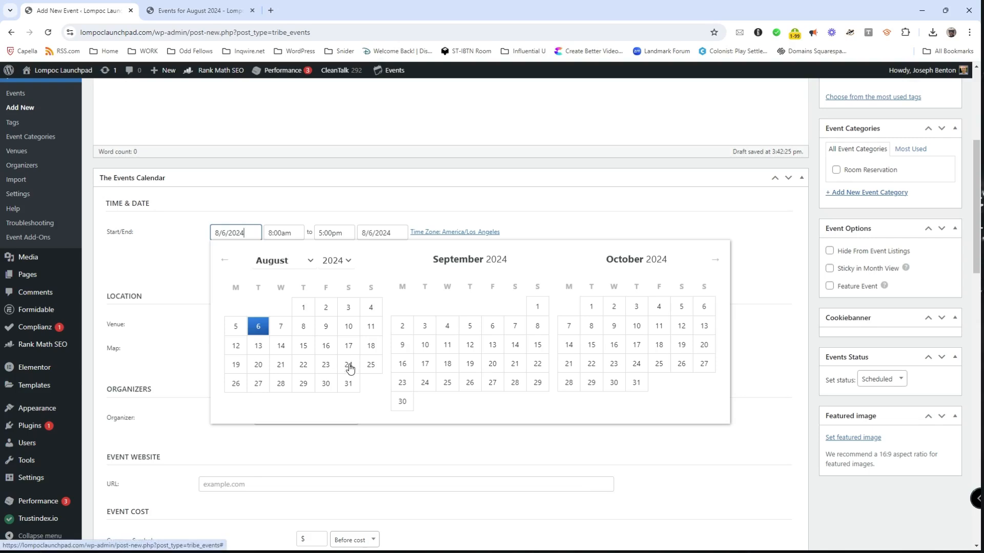
Step: Set the event date to August 31, 2024, with a provisional 11:59pm start time
click(348, 388)
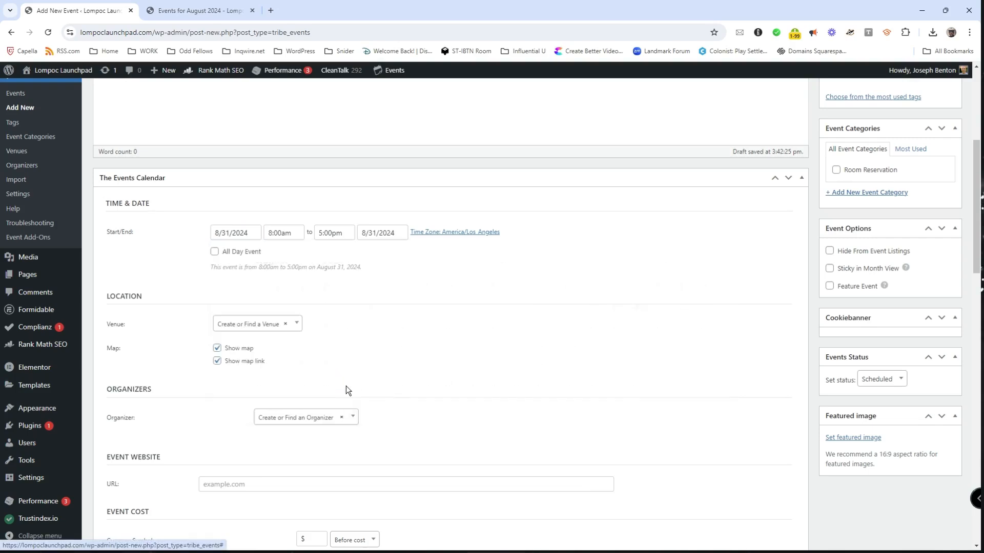
click(290, 234)
scroll(303, 304, down, 6)
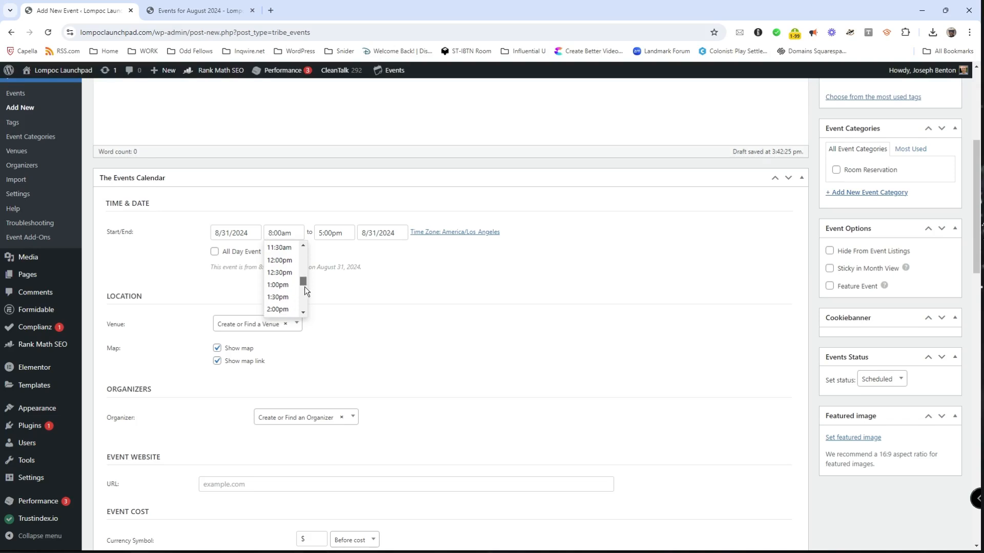
drag(306, 300, 307, 309)
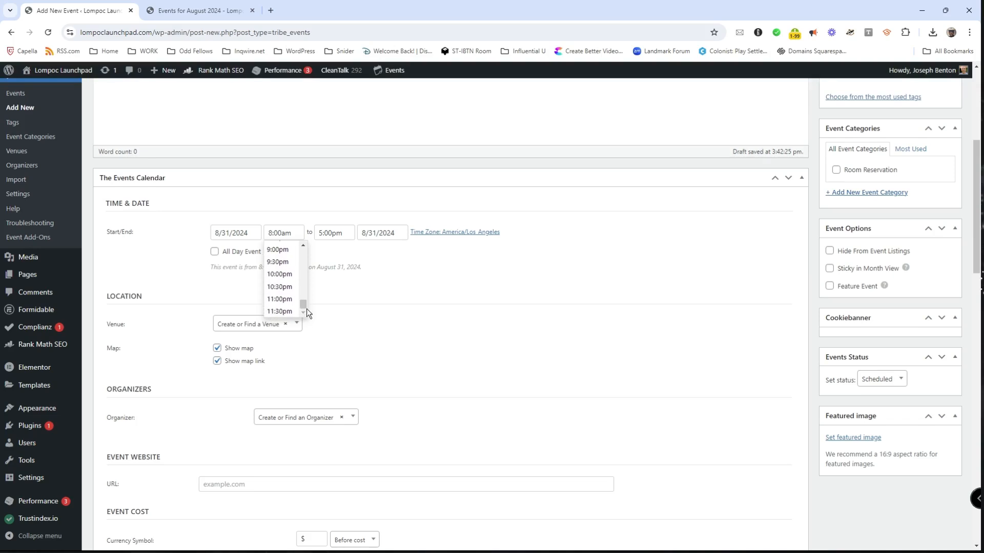
click(287, 312)
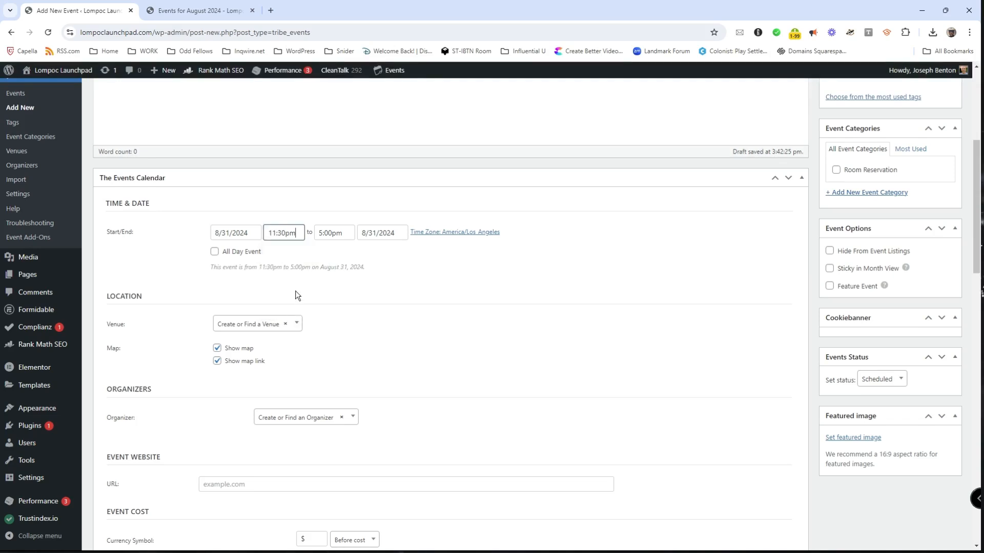
drag(286, 233, 278, 233)
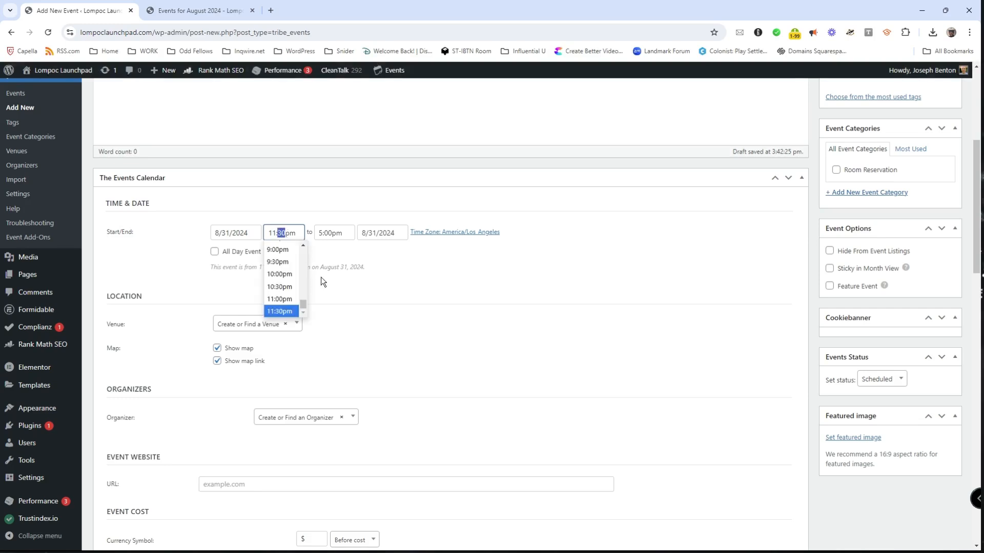
text(59)
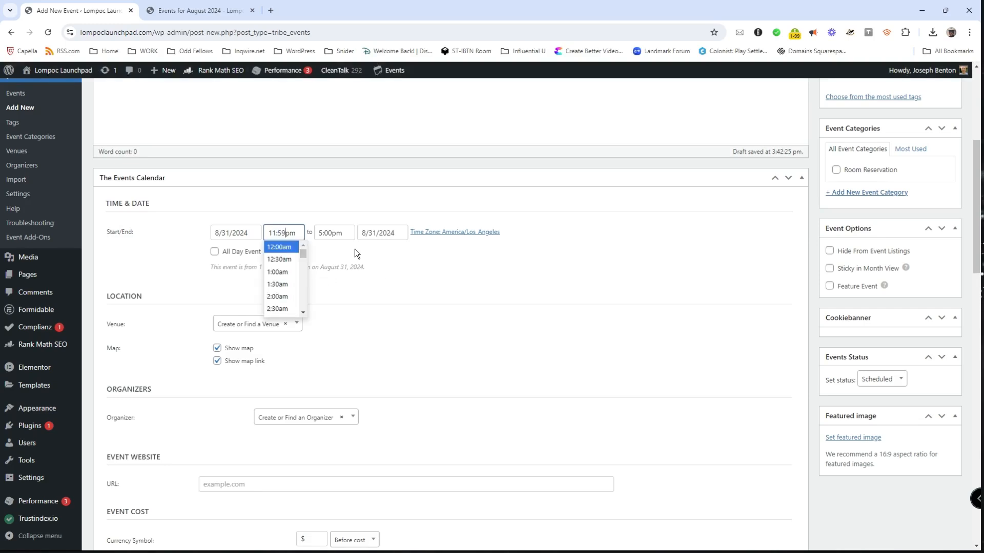
click(359, 249)
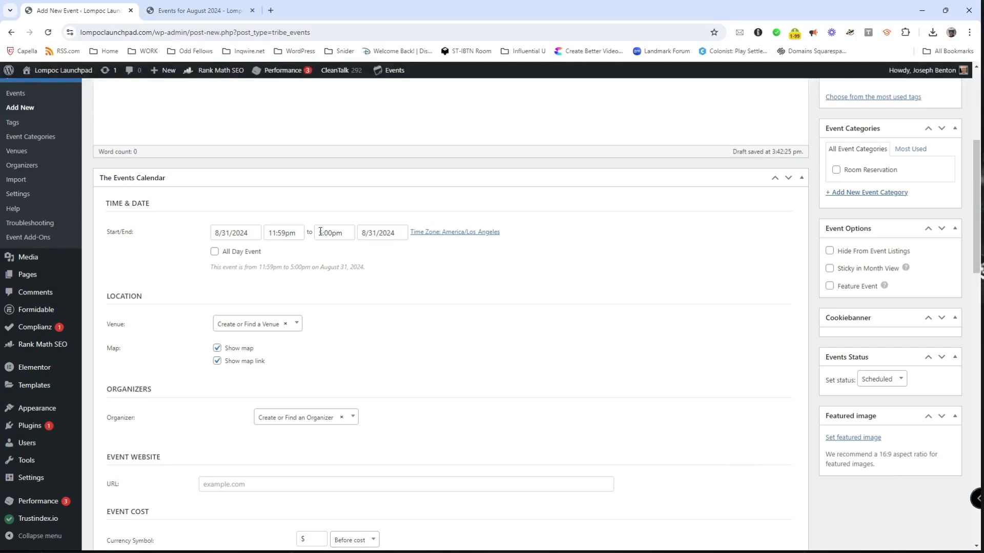
Step: Correct the start time to 11:00pm and set the end time to 11:59pm
click(319, 234)
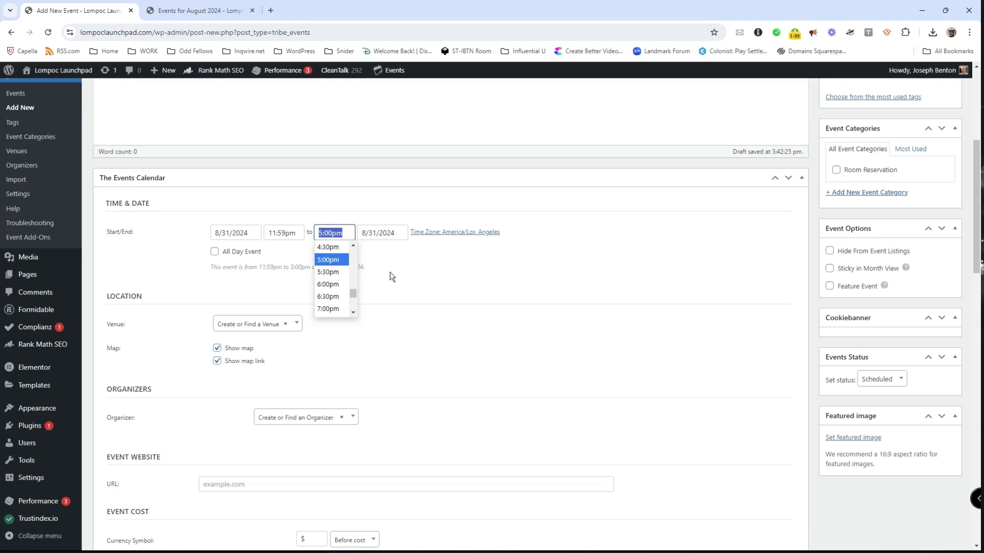
click(284, 234)
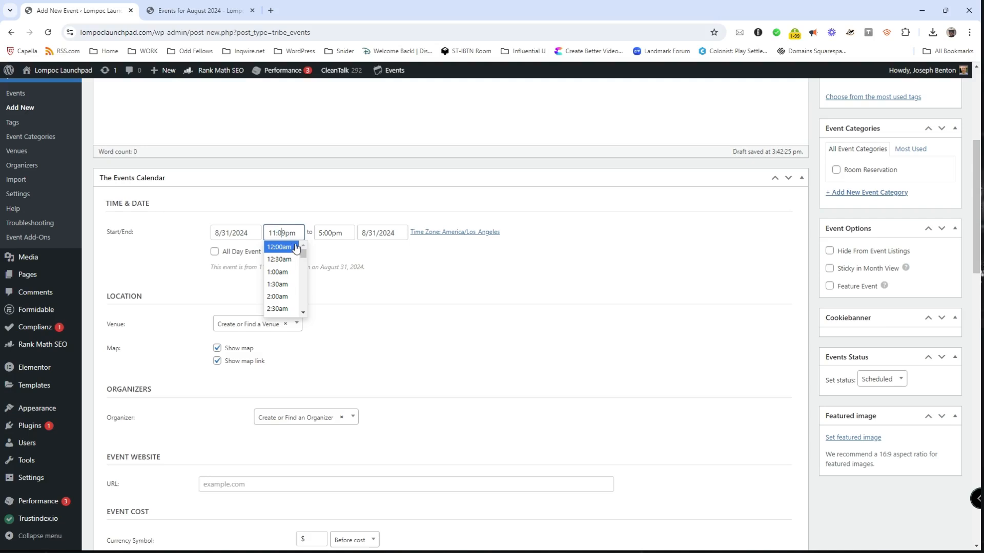
text(00)
key(Delete)
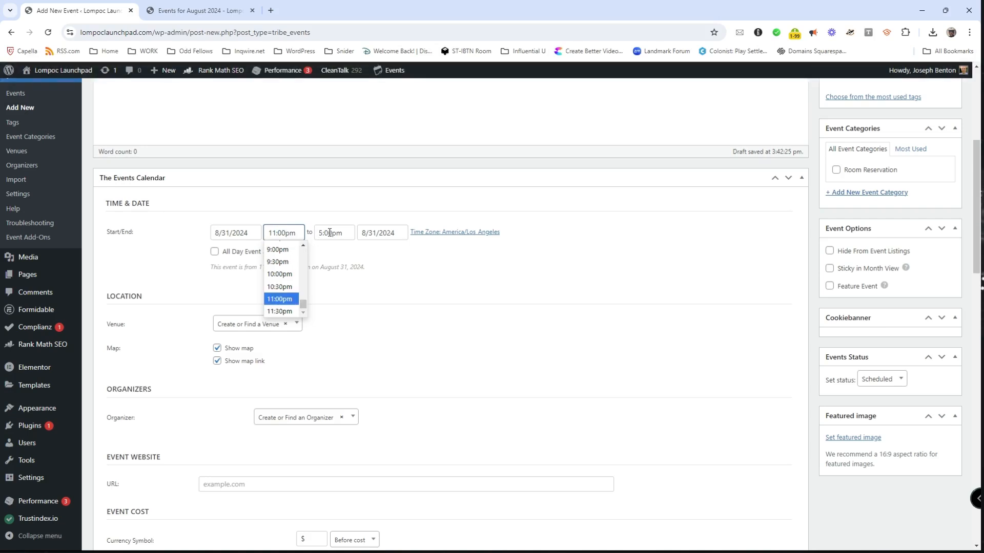
double_click(318, 234)
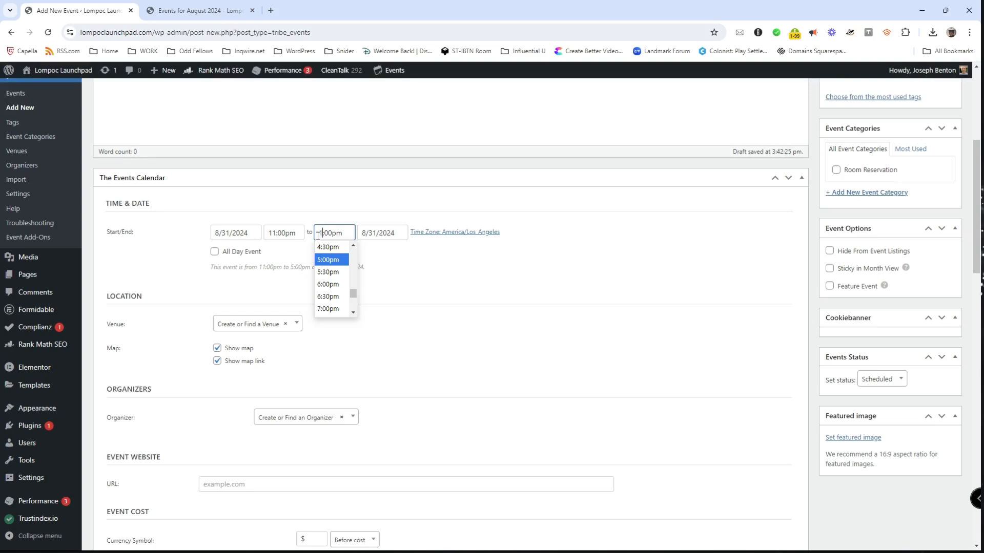
text(11:)
text(59)
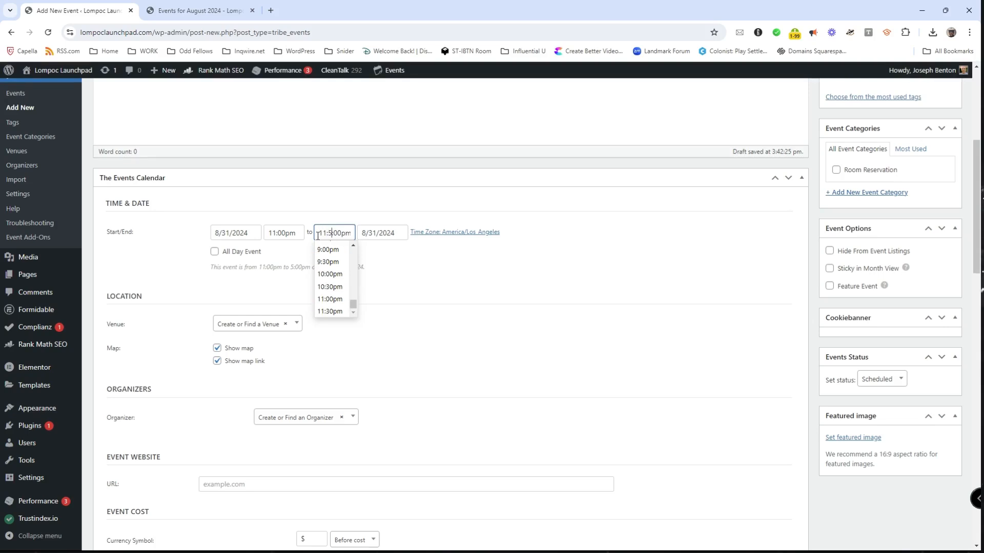
key(Delete)
key(Delete)
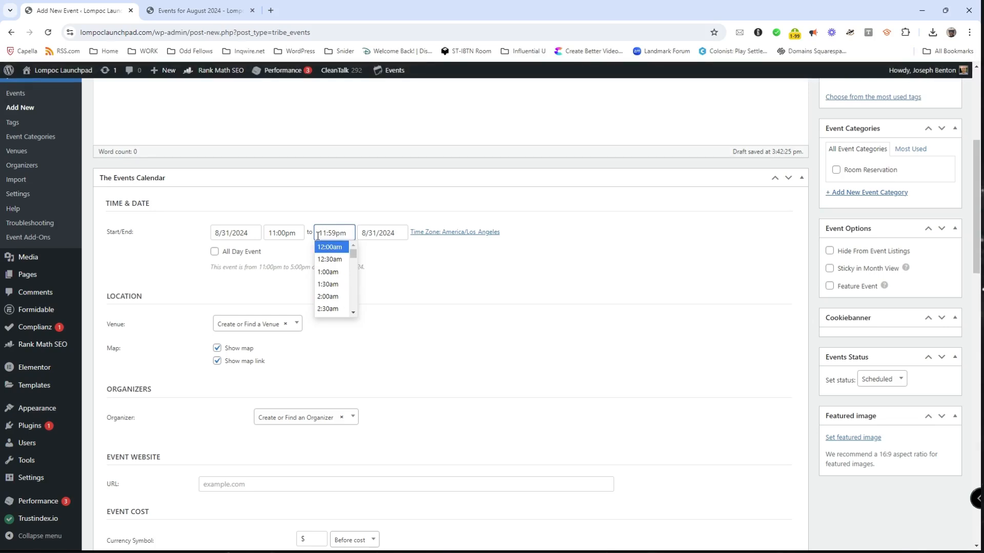
click(471, 271)
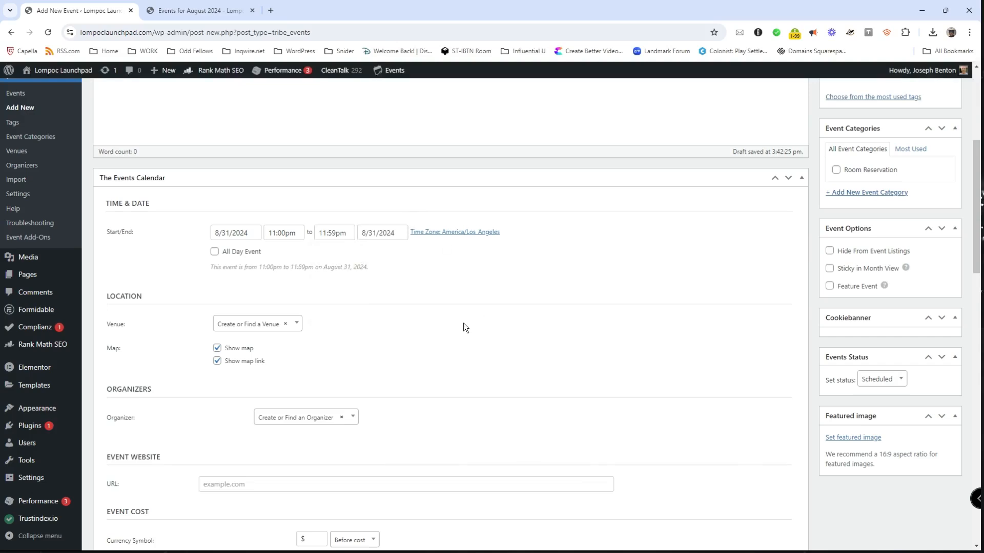
click(215, 253)
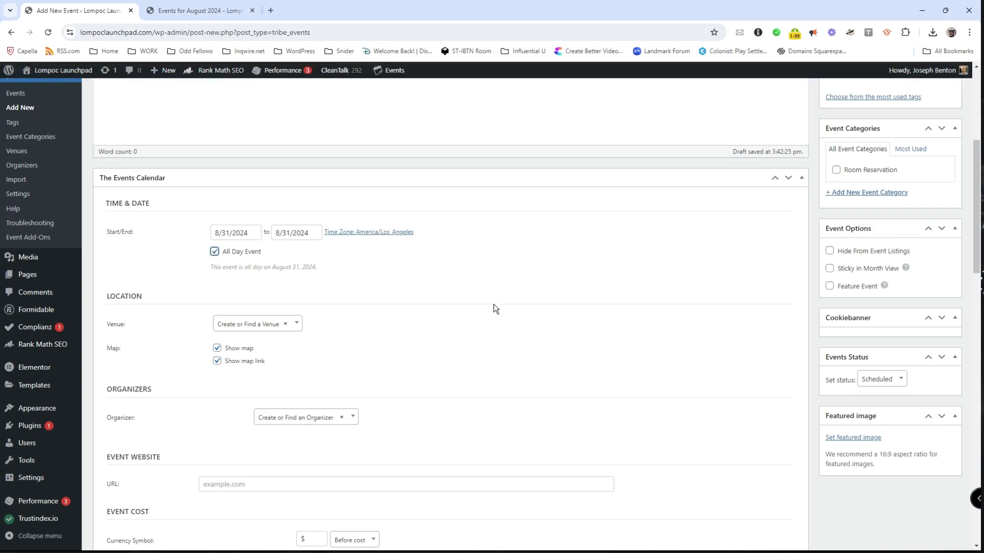
click(214, 251)
click(345, 233)
click(476, 296)
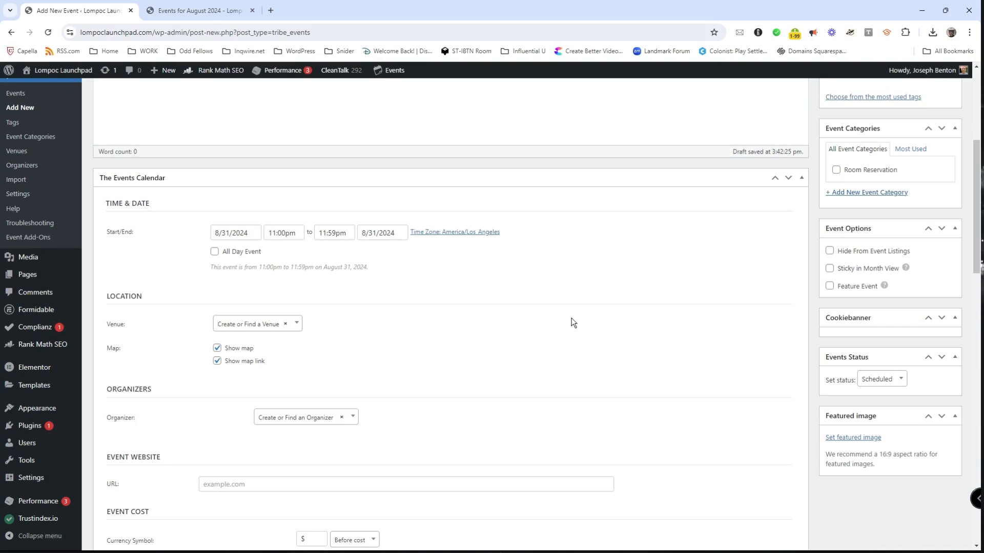
Step: Set the venue to Conference Room with Show map and Show map link turned off
scroll(573, 320, down, 1)
click(297, 273)
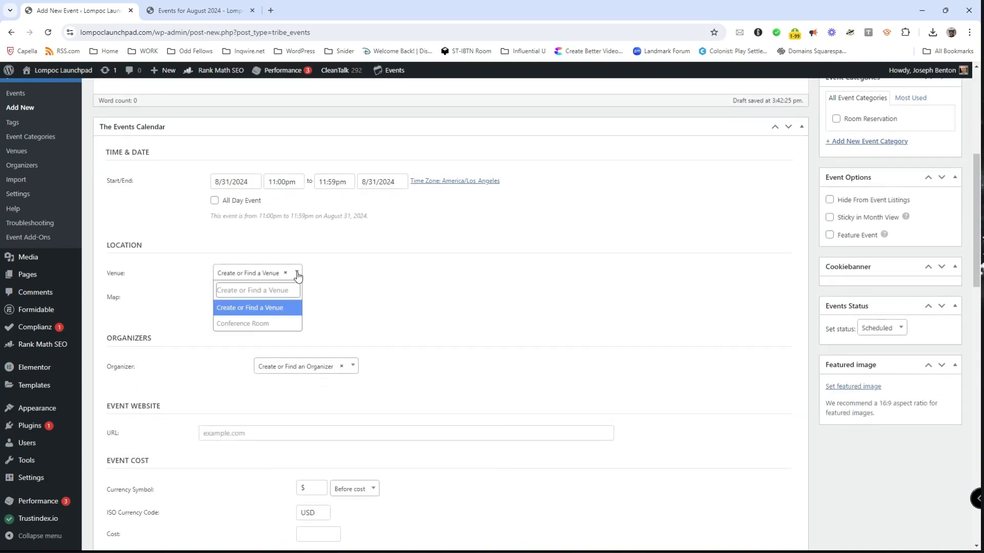
click(241, 324)
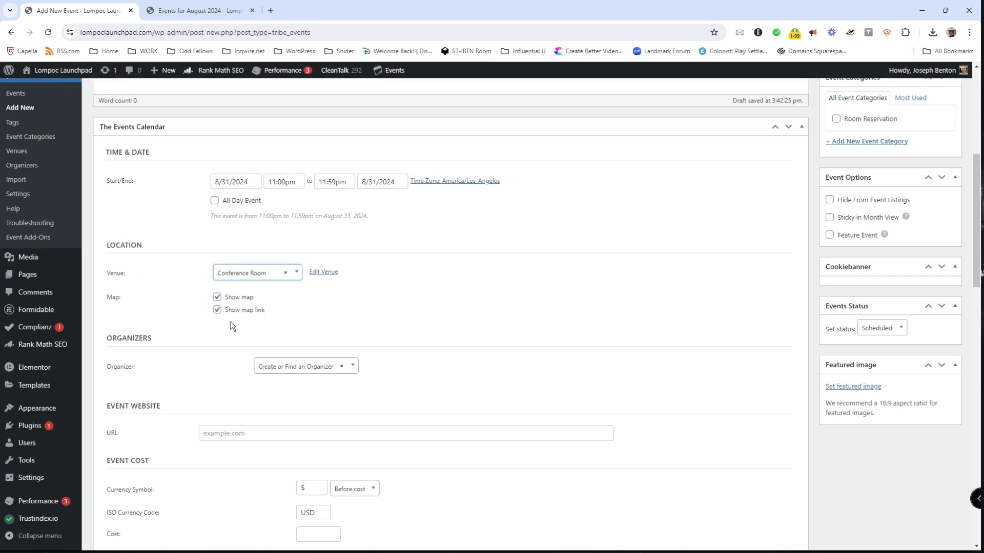
click(217, 297)
click(217, 310)
click(170, 301)
Step: Assign the only listed organizer to the event
click(325, 372)
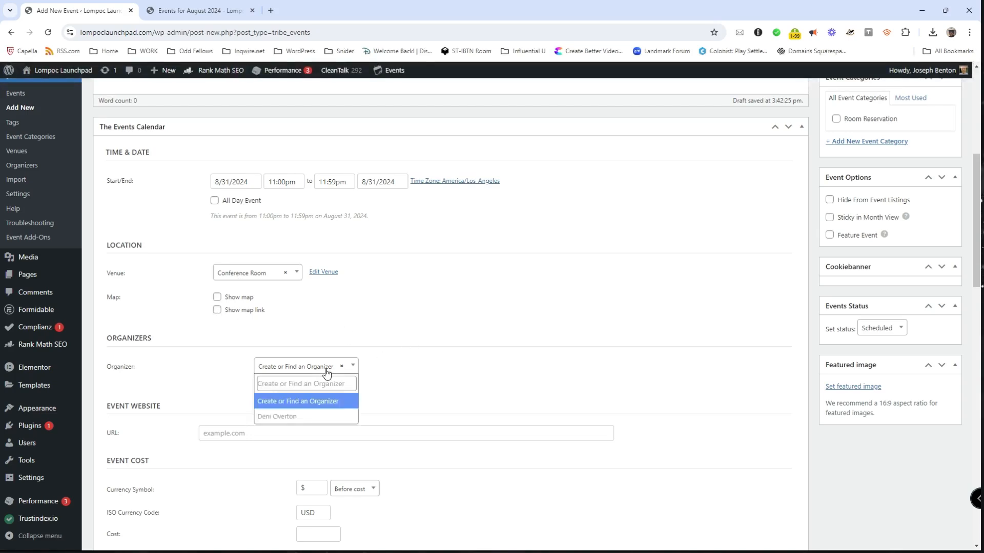
click(280, 417)
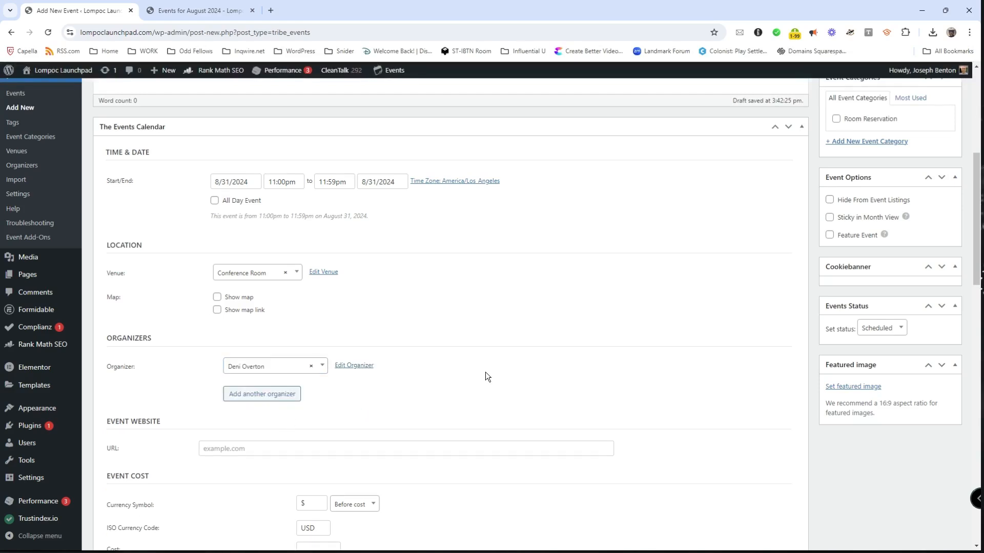
scroll(671, 394, down, 3)
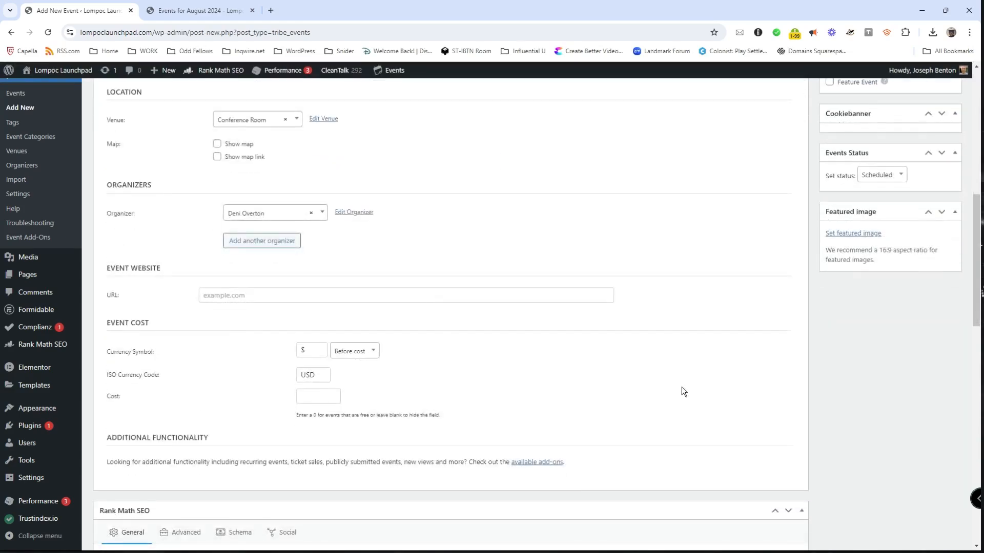
click(211, 298)
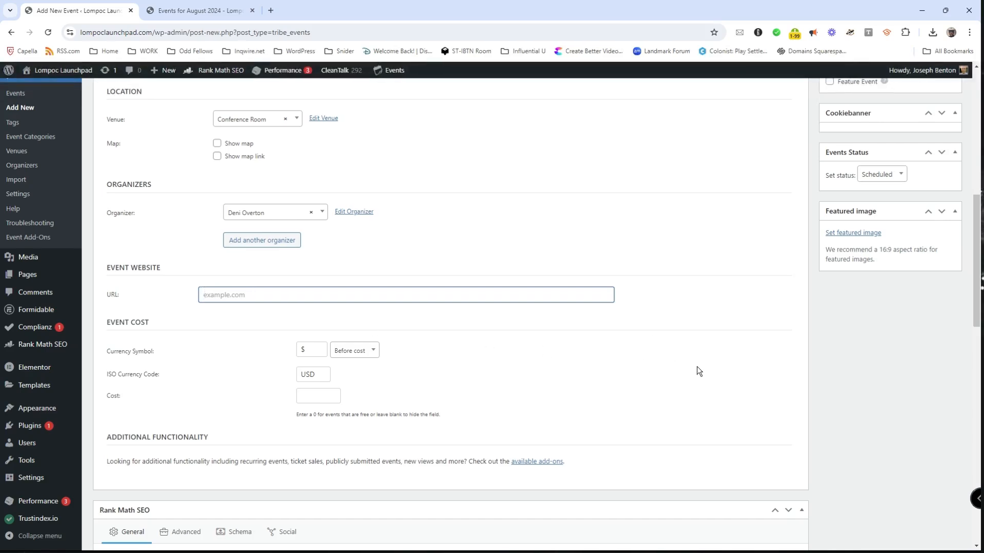
scroll(696, 367, down, 2)
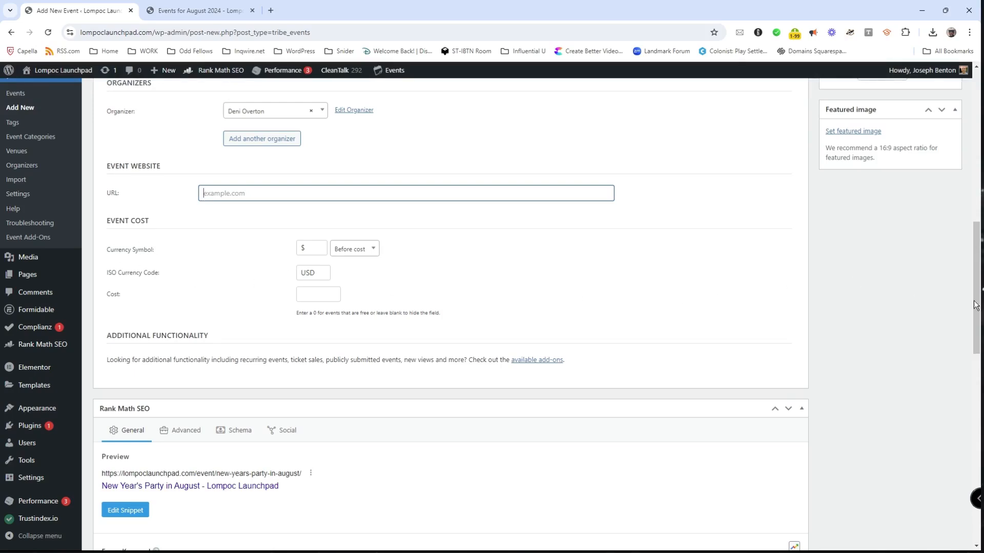
drag(978, 306, 978, 301)
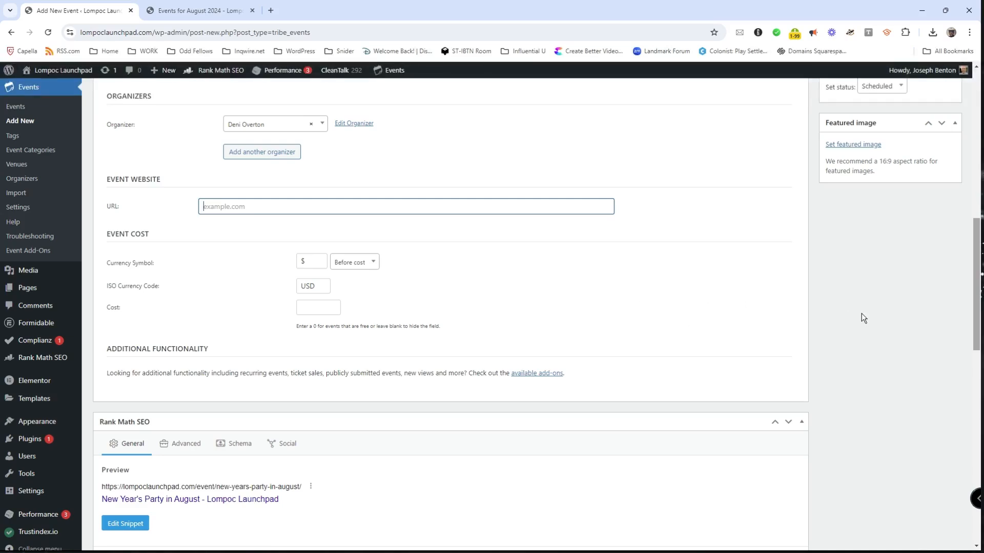
scroll(977, 282, down, 2)
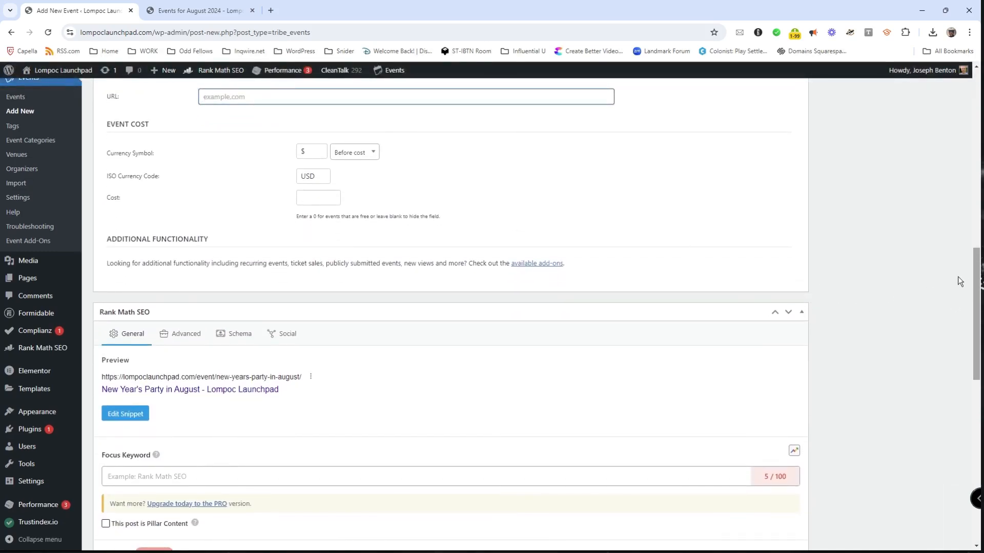
drag(976, 285, 956, 424)
Step: Enter the excerpt 'Just a little NYE party in August.' and leave the author unchanged
click(139, 229)
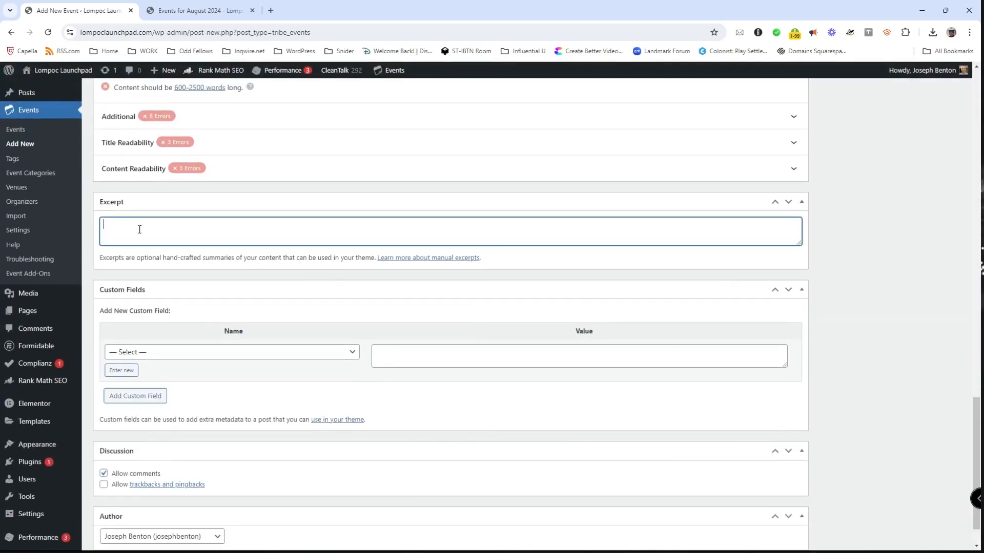
text(Just a little NYE party in August.)
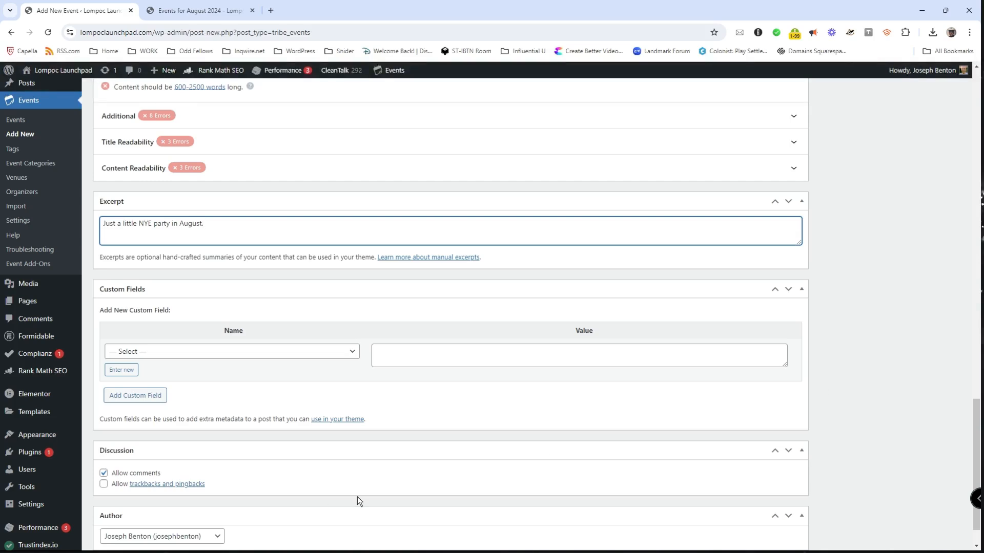
scroll(292, 499, down, 2)
click(199, 492)
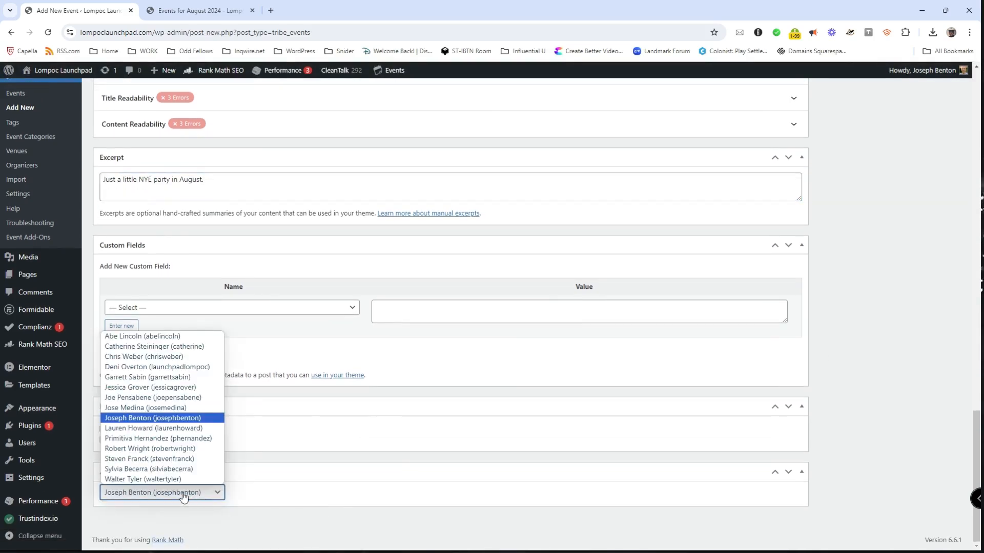
click(385, 509)
scroll(850, 410, up, 10)
scroll(846, 407, up, 12)
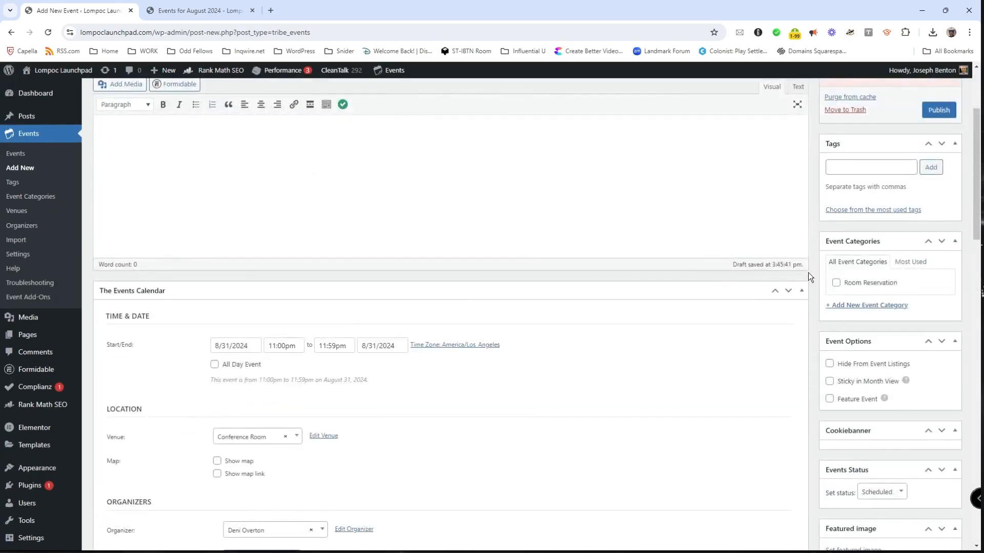
Step: Publish the 'New Year's Party in August' event from the Publish box
scroll(967, 252, down, 3)
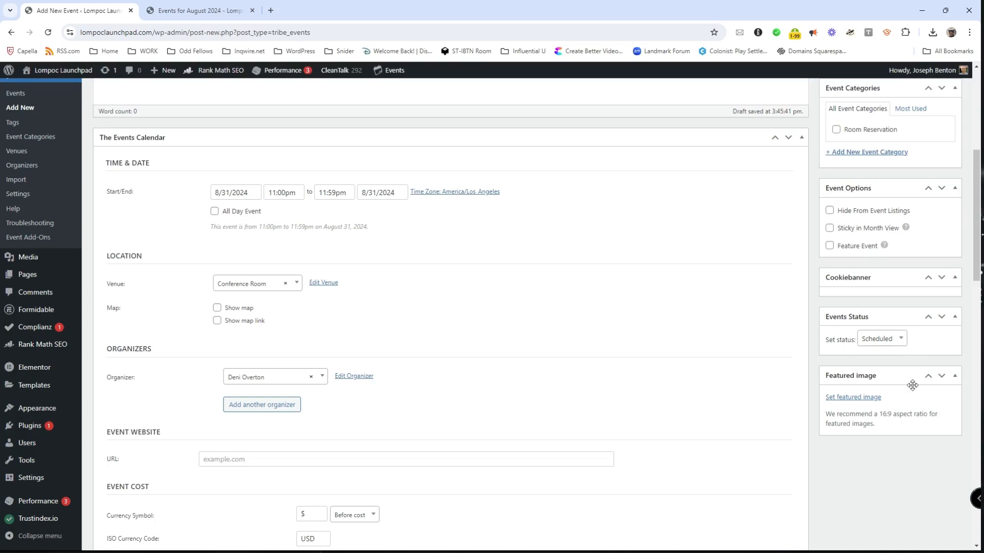
scroll(929, 419, up, 5)
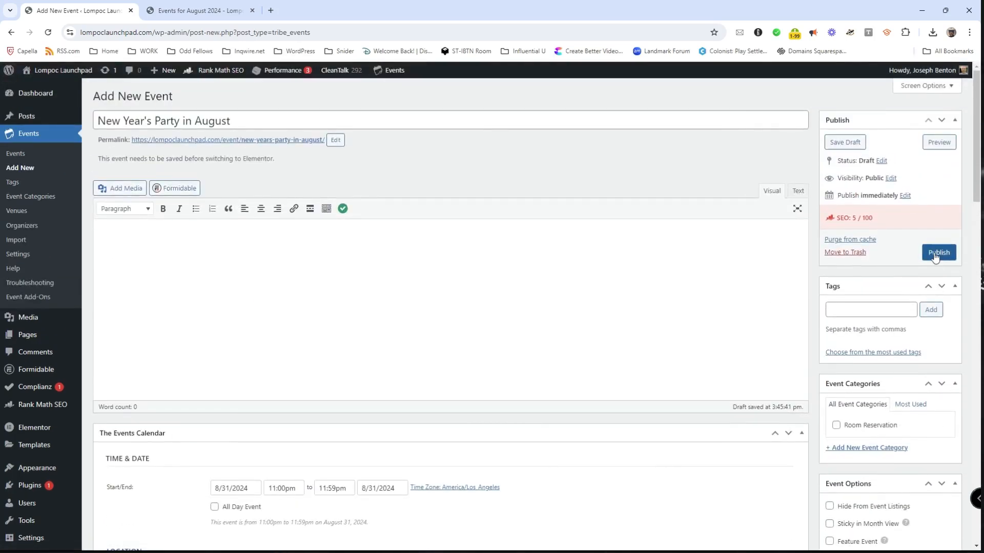
click(938, 253)
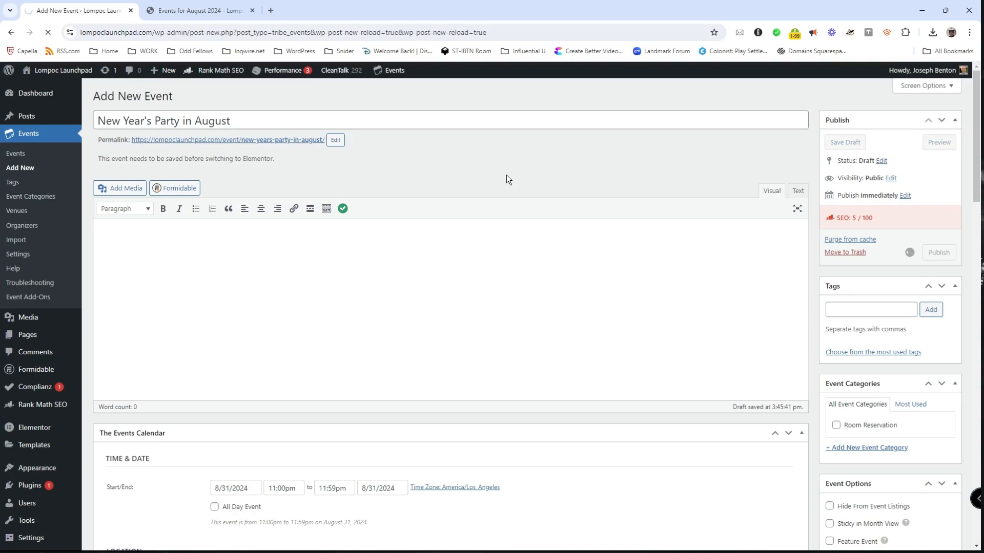
Step: Reload the public August 2024 calendar and find New Year's Party in August on the 31st
click(204, 11)
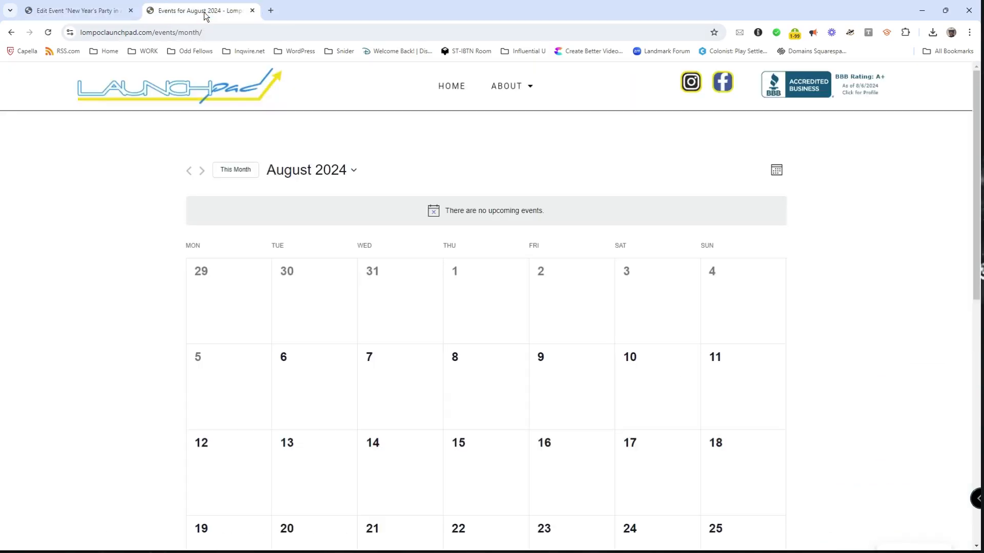
click(49, 32)
scroll(77, 258, down, 3)
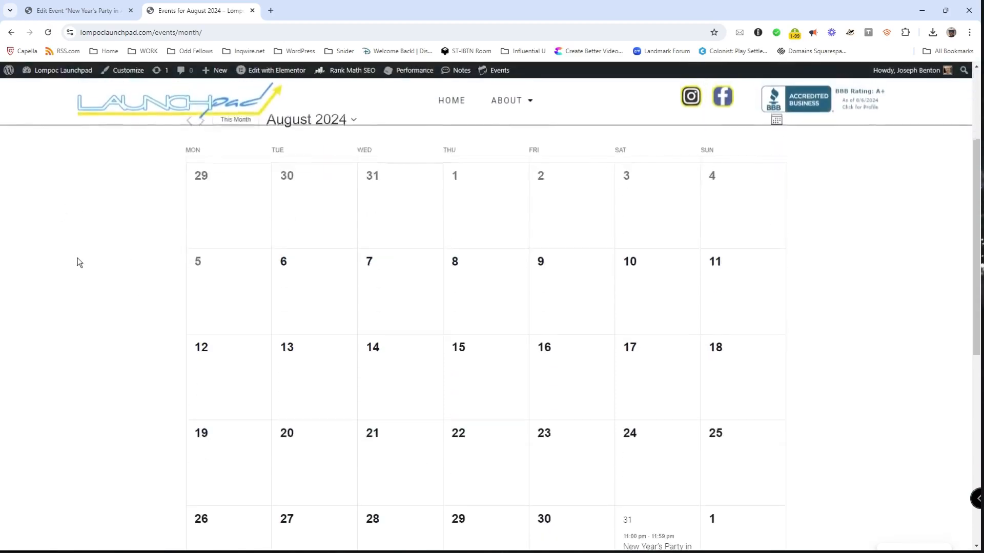
scroll(78, 260, down, 3)
mouse_move(671, 404)
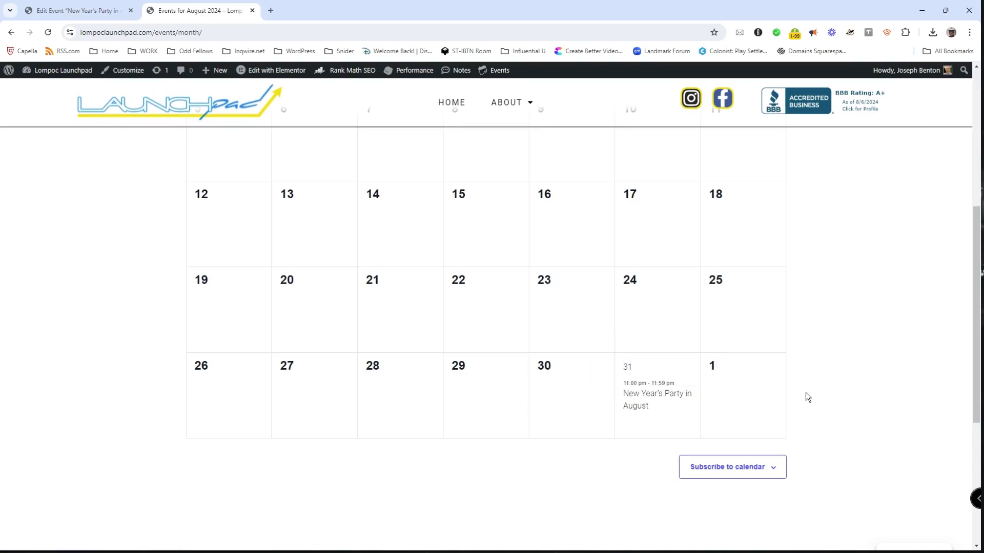
Step: Open the event's public page from the calendar, then return to its edit page
click(77, 11)
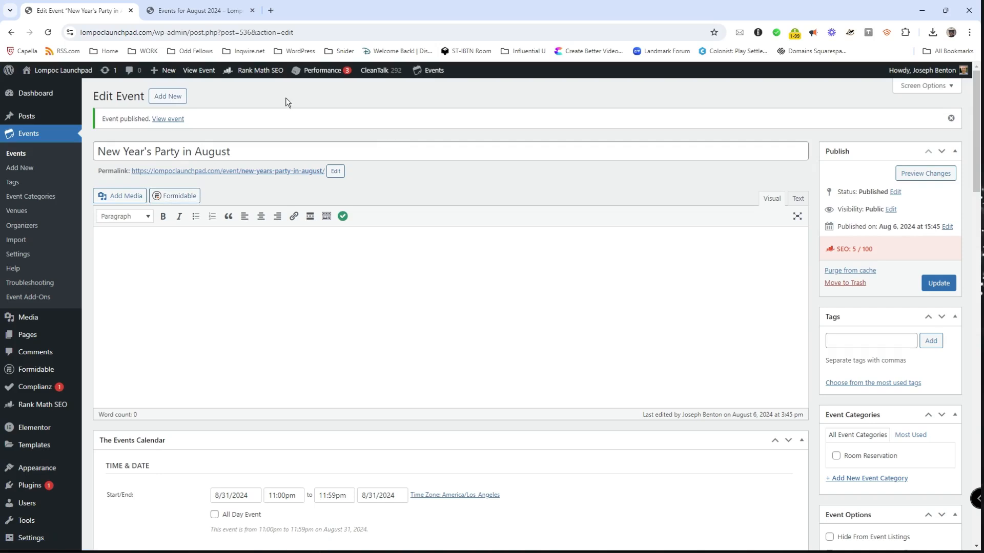
click(200, 10)
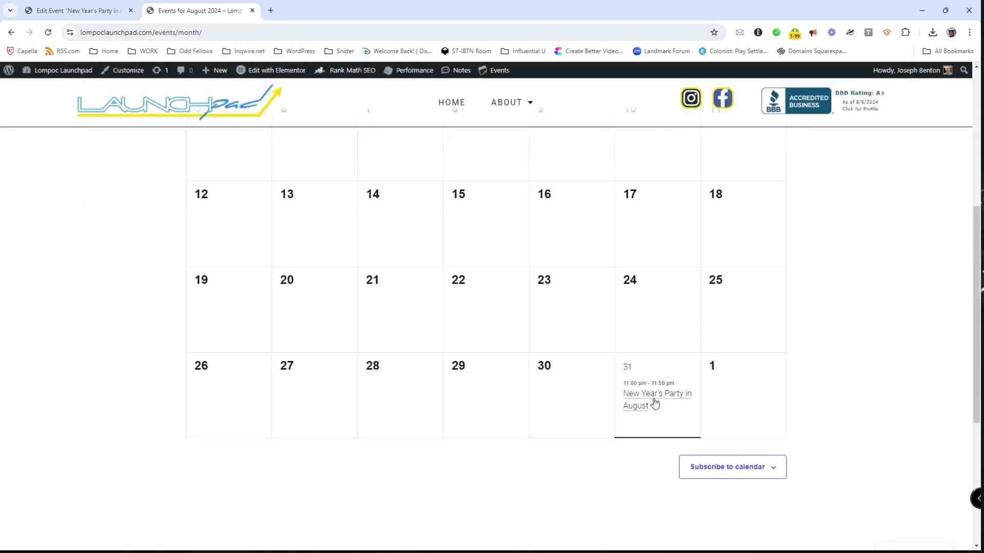
click(650, 401)
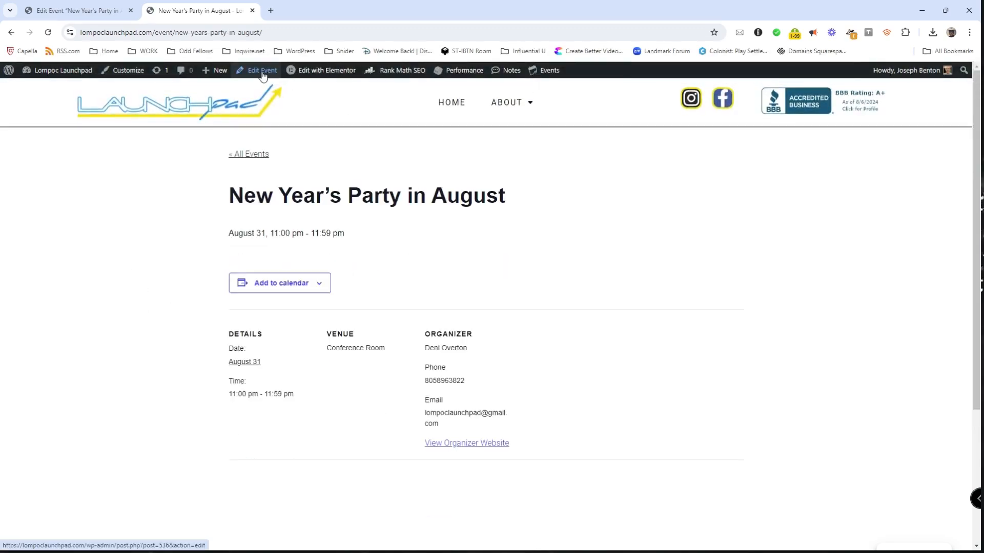
click(84, 7)
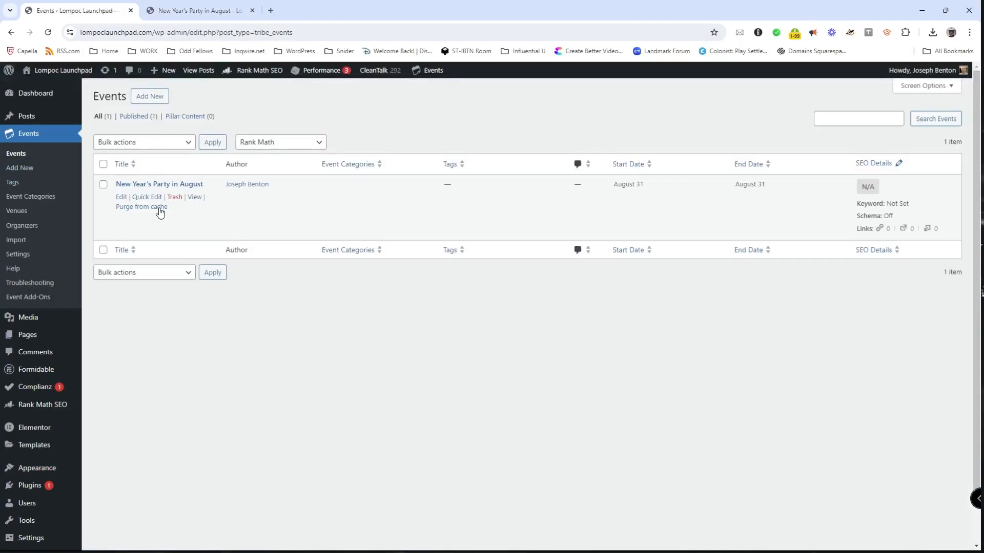
Step: Trash New Year's Party in August from the Events list and revisit its public page
click(121, 198)
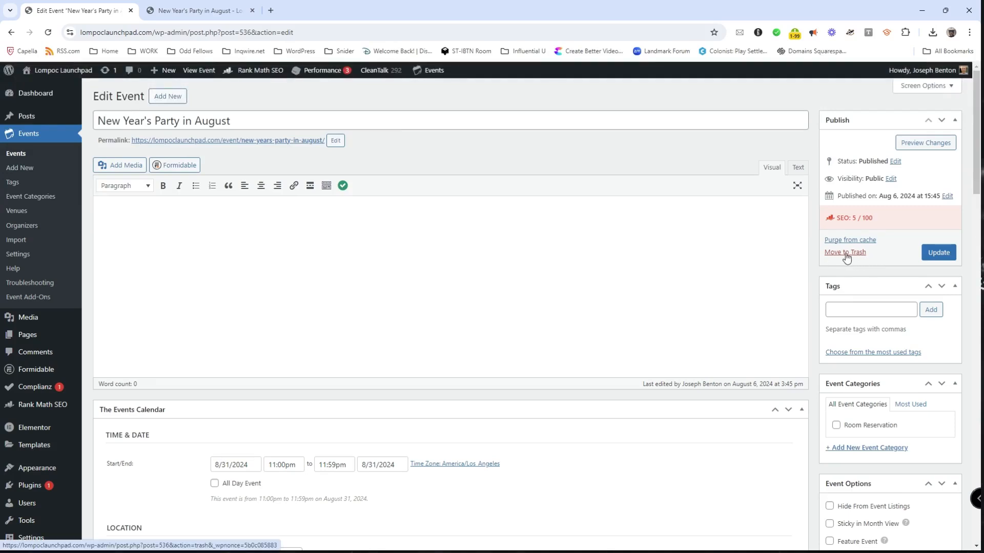
click(15, 153)
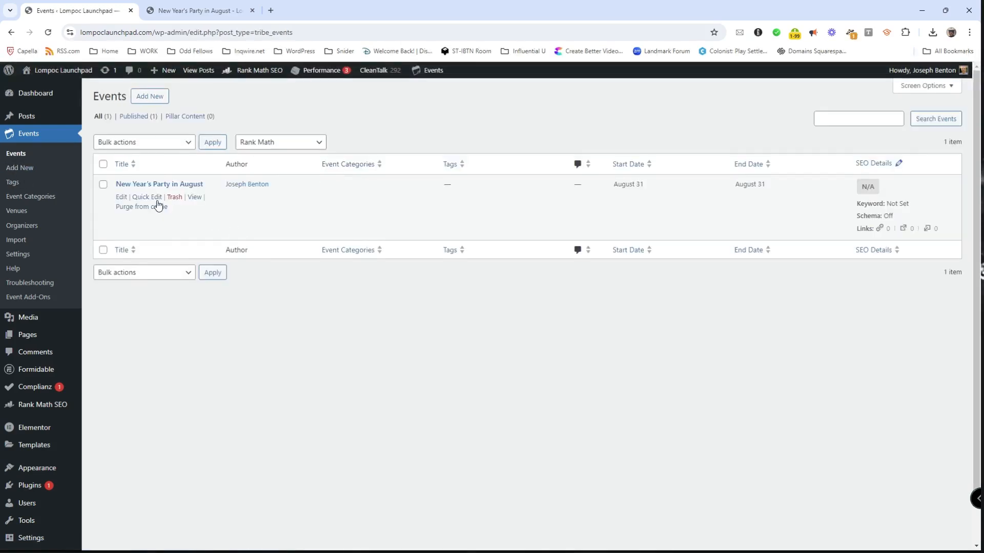
click(175, 198)
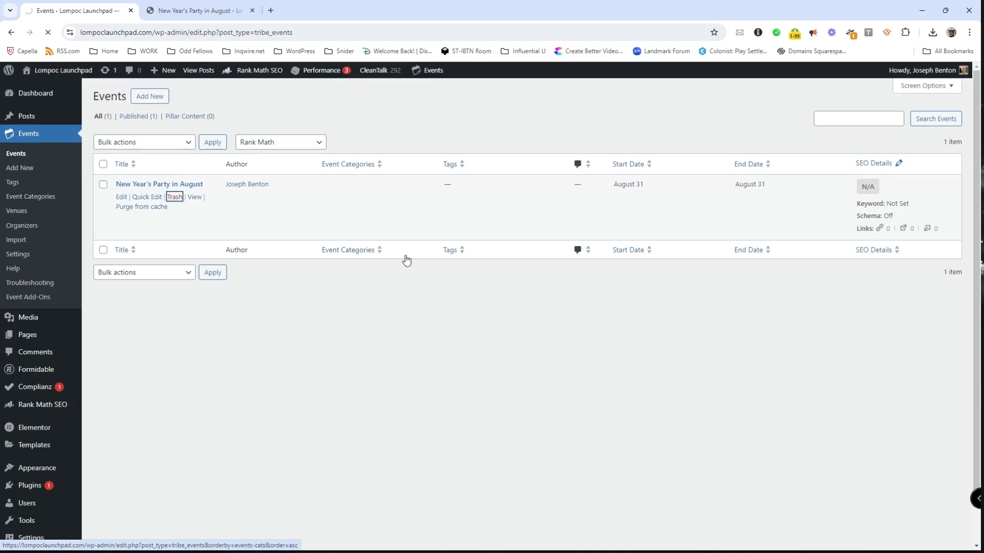
click(183, 16)
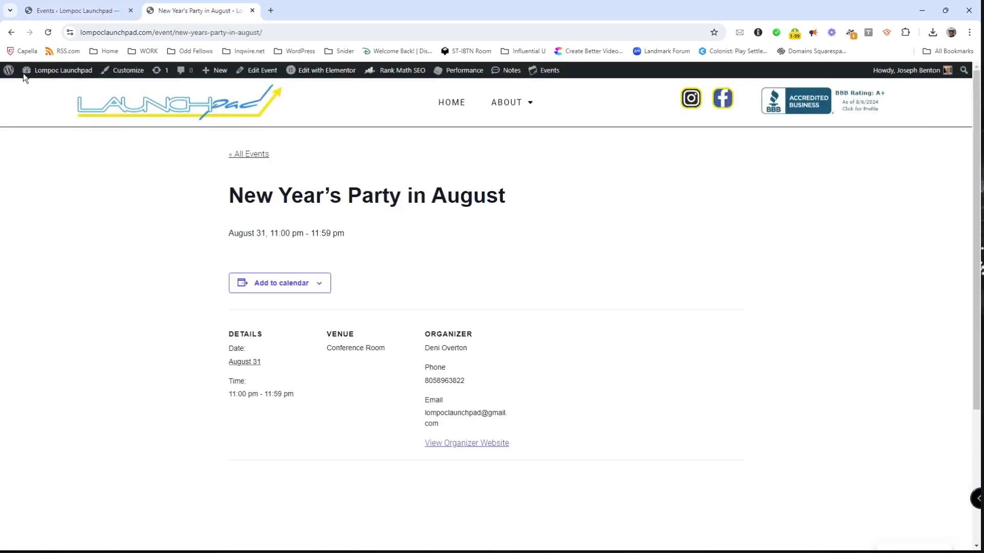
Step: Reload the trashed event's public page, then head to the site's public home page
click(48, 33)
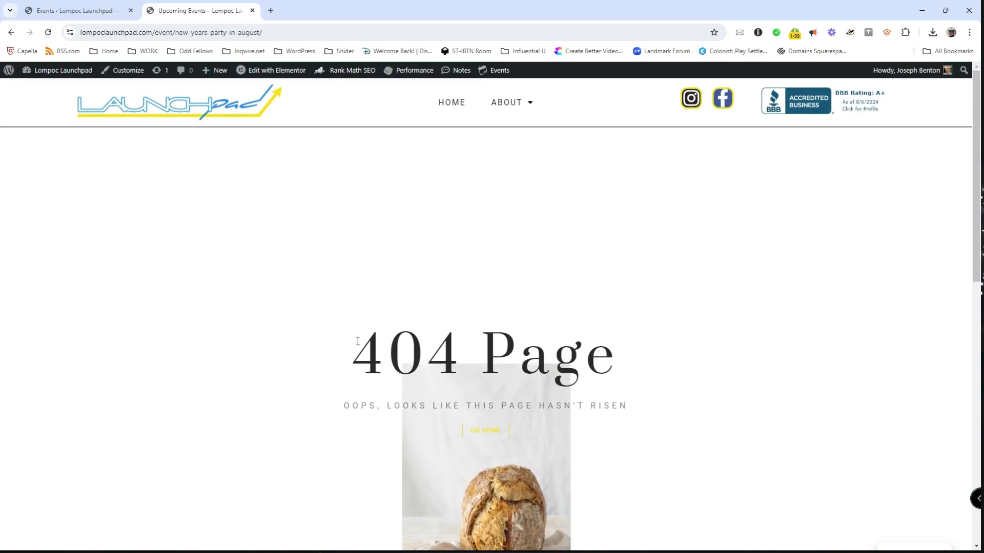
click(49, 71)
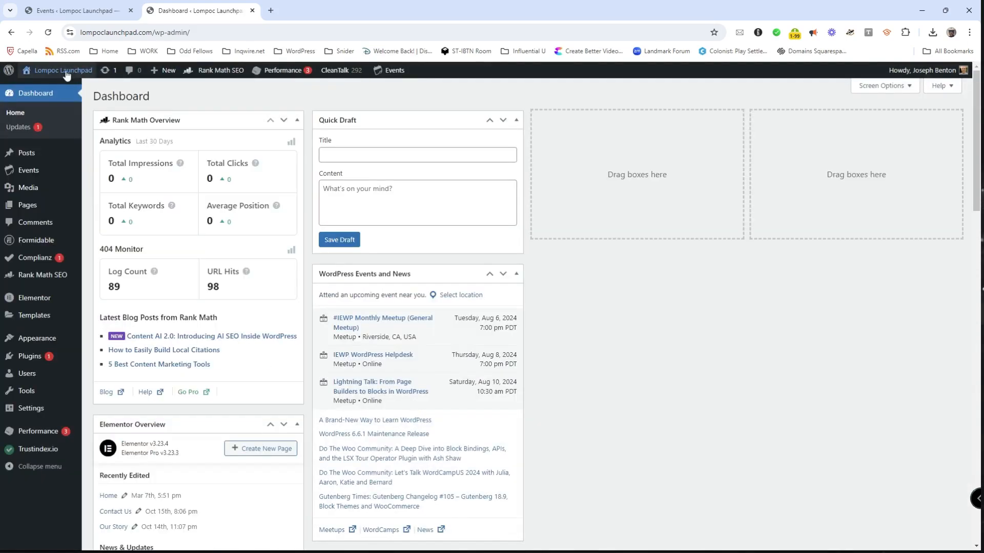
click(66, 72)
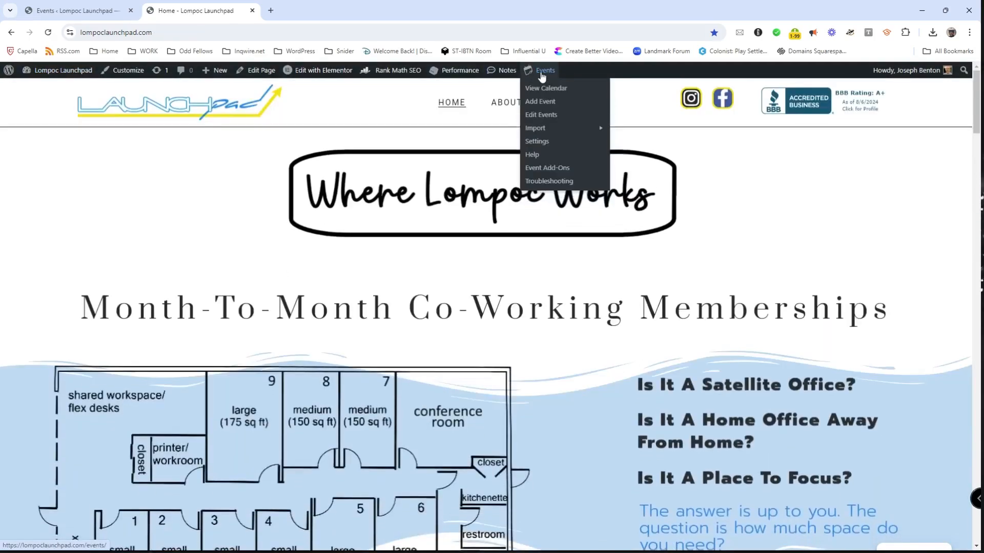
Step: Confirm the Conference Room Calendar page no longer lists the party, then return to Events admin
mouse_move(510, 102)
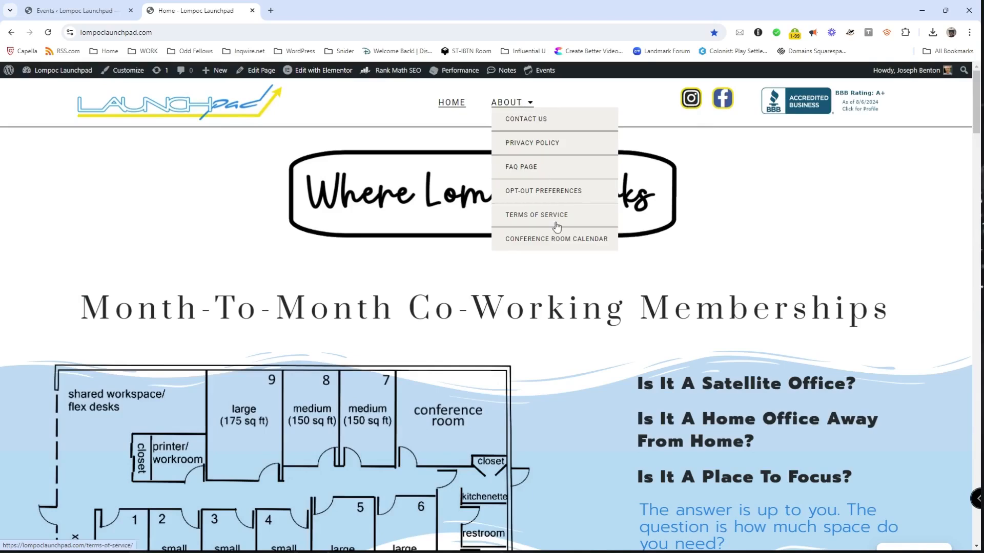
click(544, 240)
scroll(871, 307, down, 3)
scroll(857, 311, down, 3)
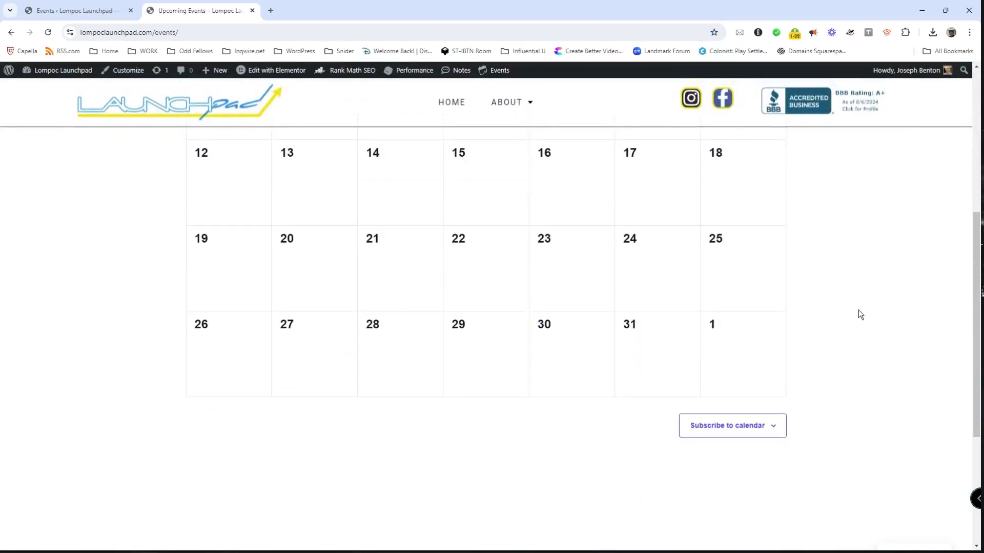
scroll(858, 309, up, 4)
scroll(858, 313, up, 2)
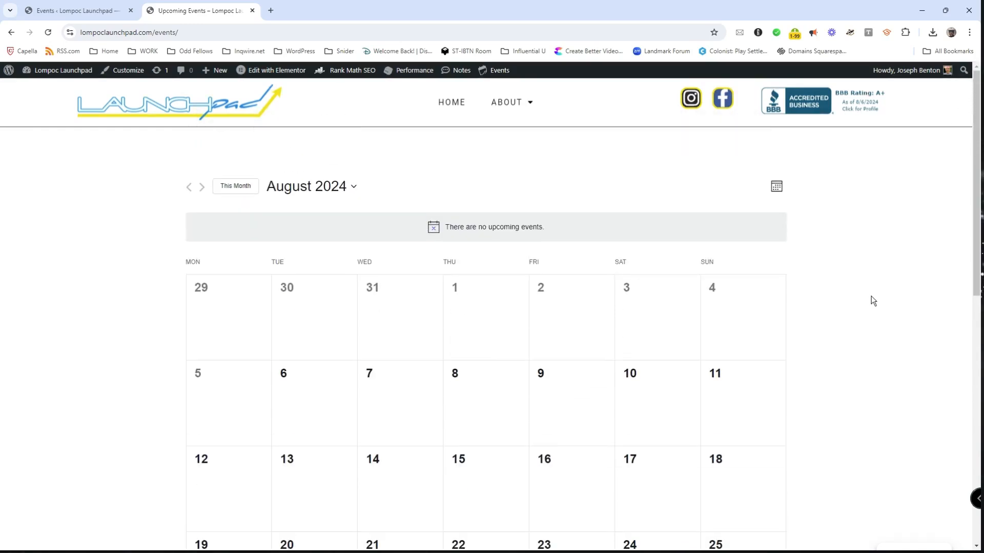
scroll(63, 227, down, 2)
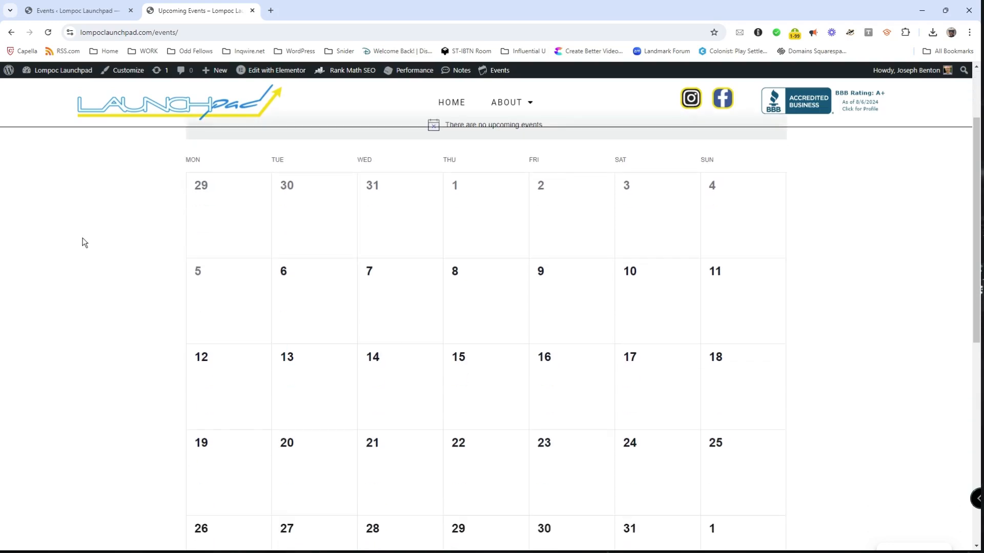
click(95, 17)
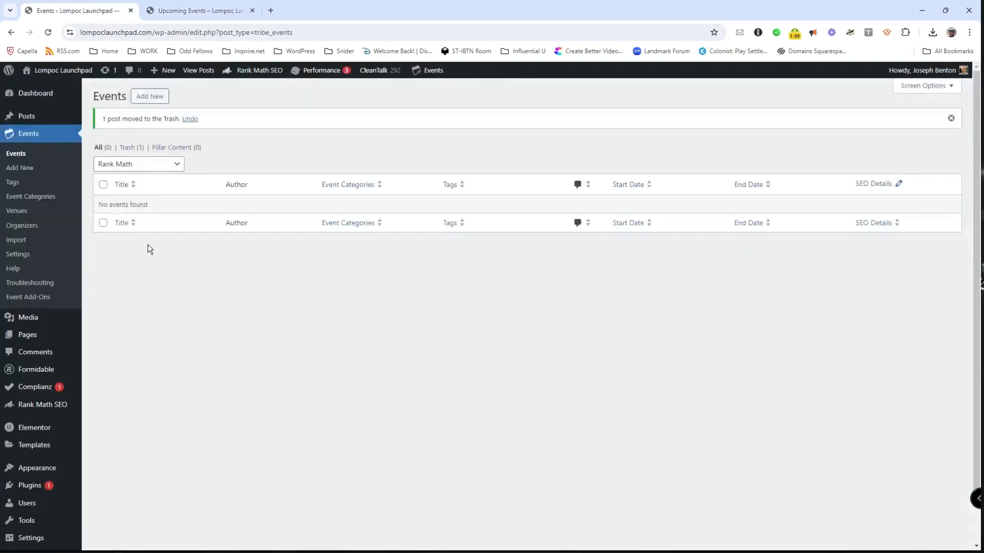
Step: Start a new event and browse the venue list without picking a venue
click(149, 97)
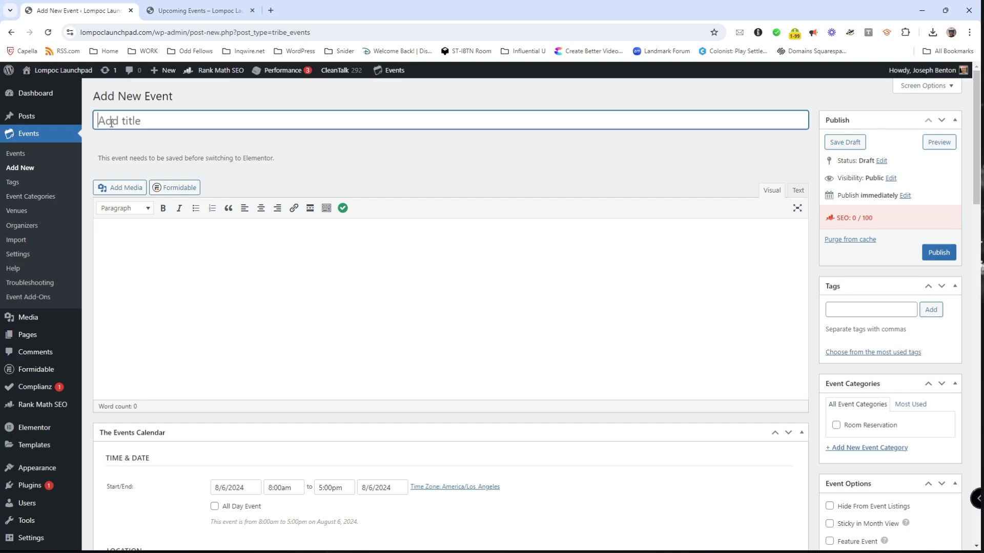
click(164, 274)
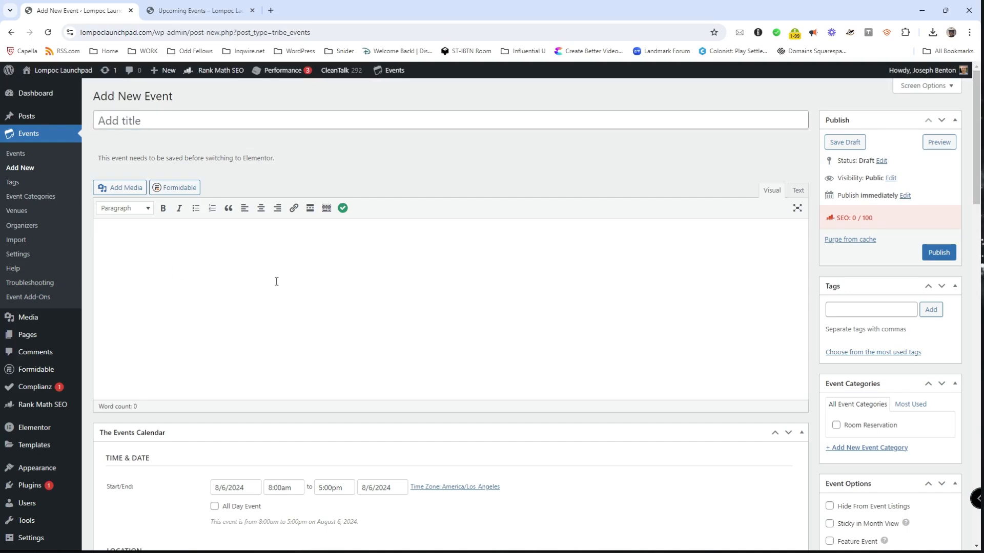
scroll(276, 281, down, 6)
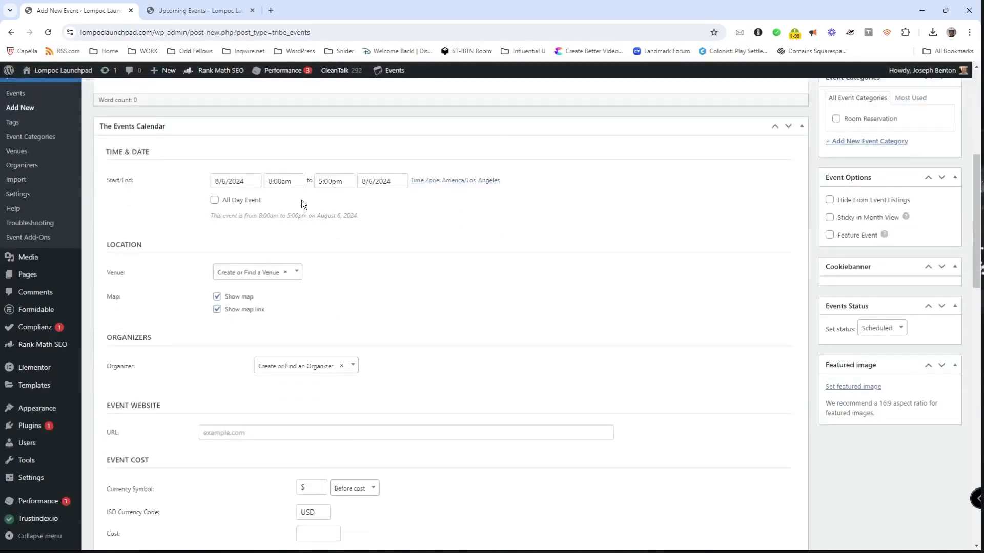
click(297, 273)
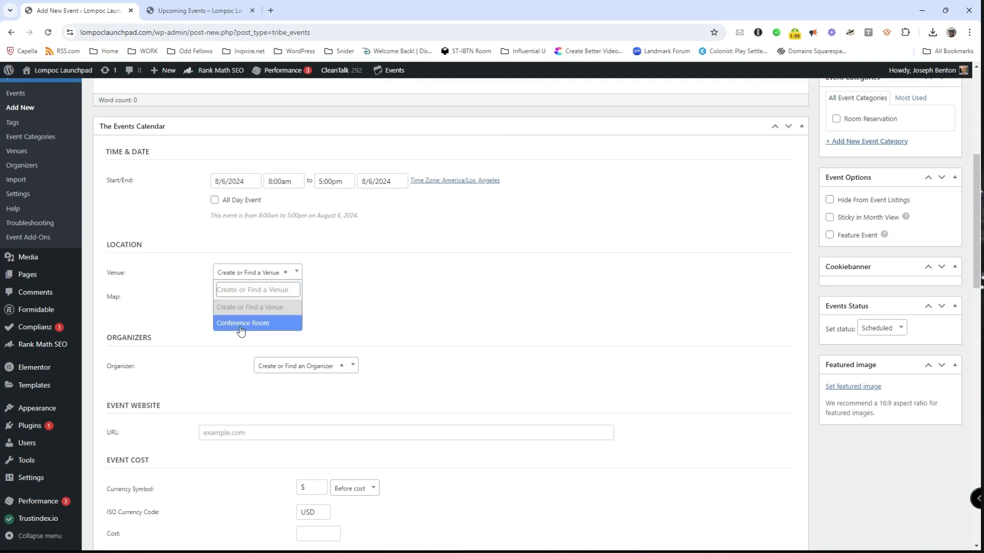
click(308, 306)
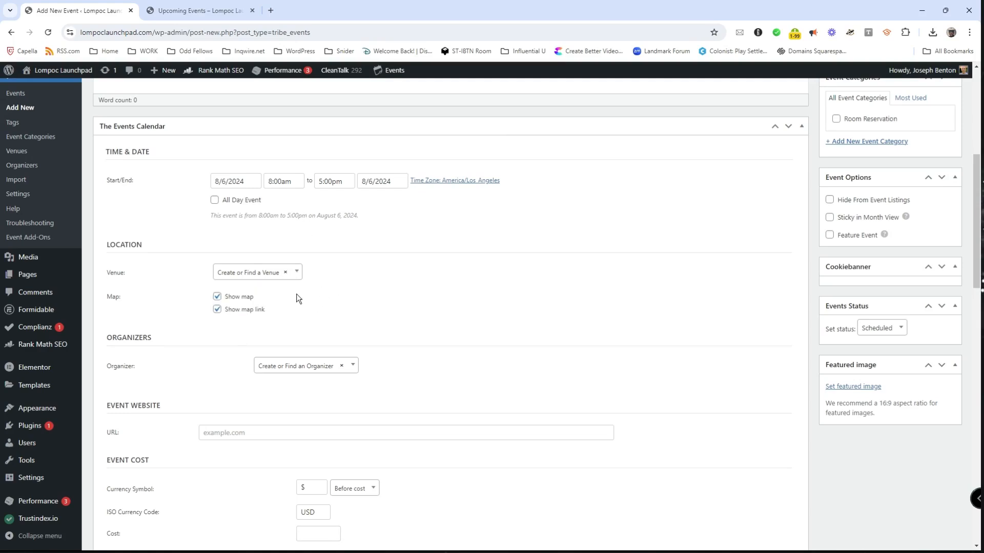
Step: Uncheck 'Show map link' and review the organizer list and event website field
click(217, 309)
scroll(506, 341, down, 1)
scroll(509, 339, down, 3)
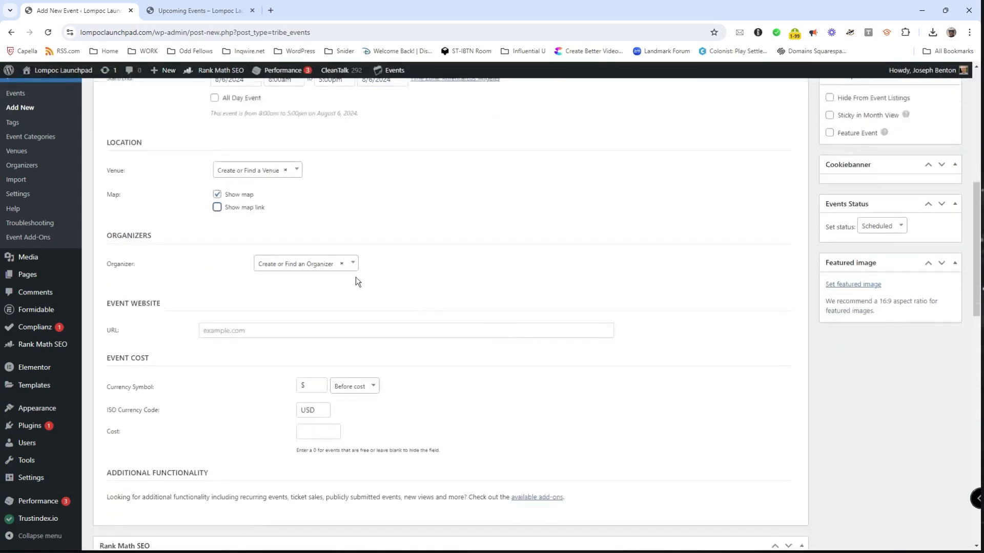
click(352, 263)
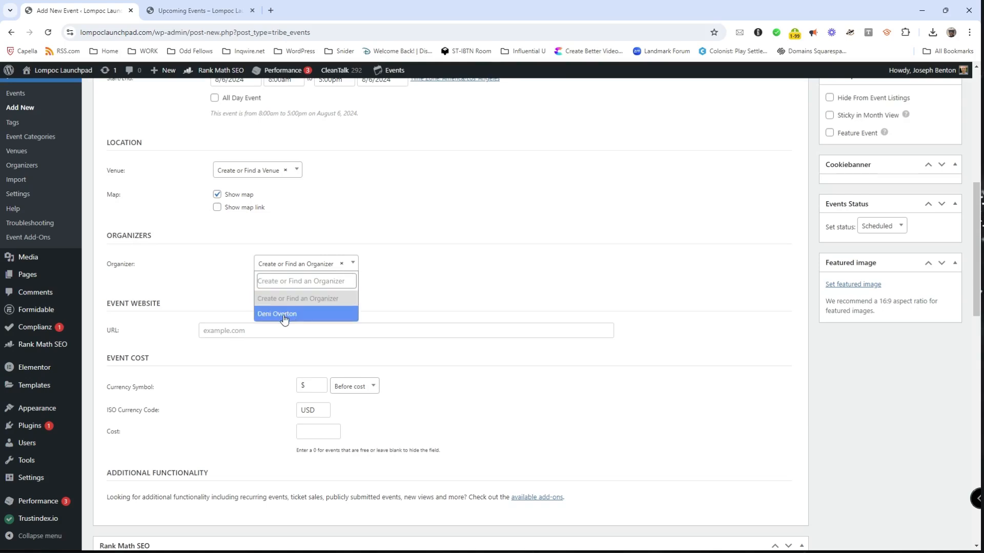
click(400, 292)
scroll(610, 324, down, 4)
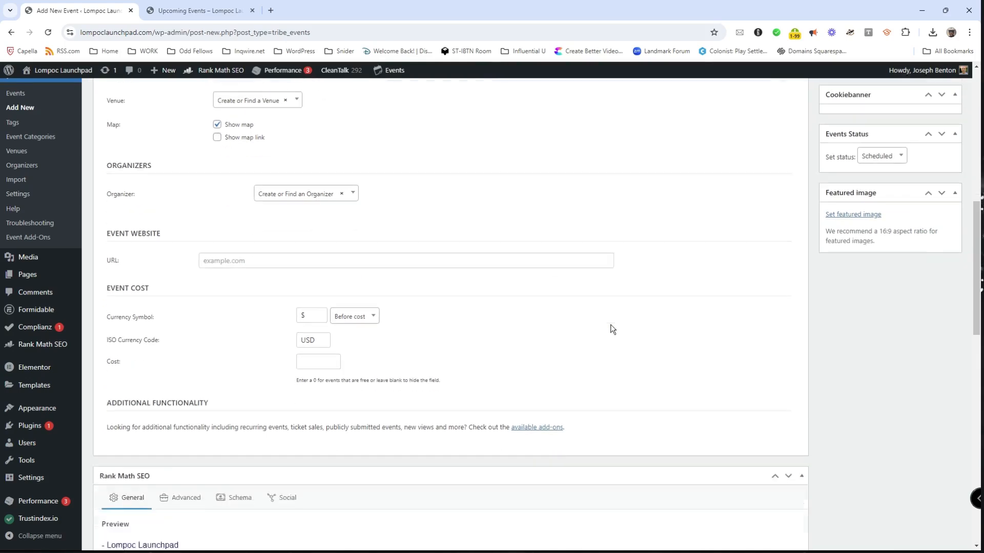
click(211, 227)
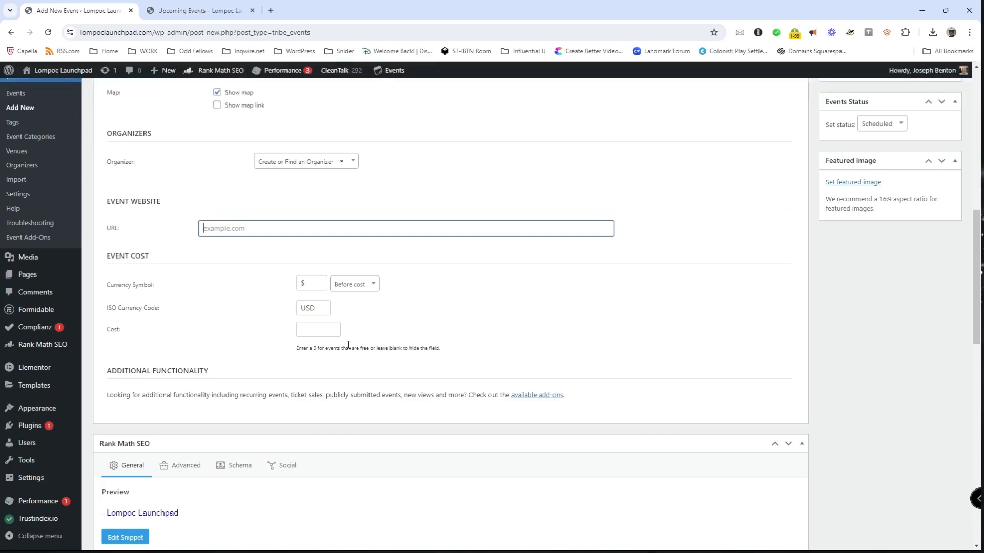
scroll(707, 374, down, 6)
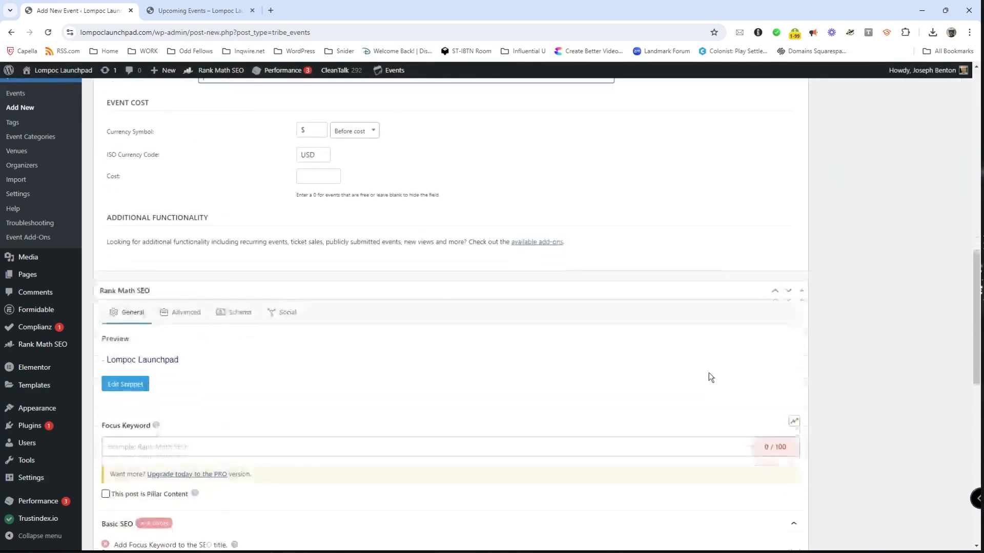
scroll(850, 400, down, 3)
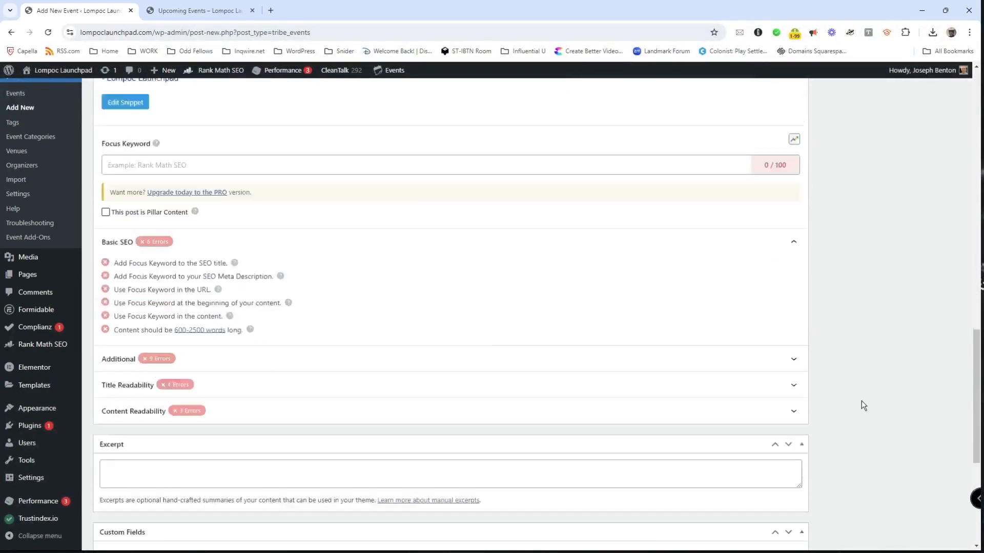
scroll(868, 395, up, 13)
scroll(842, 402, up, 3)
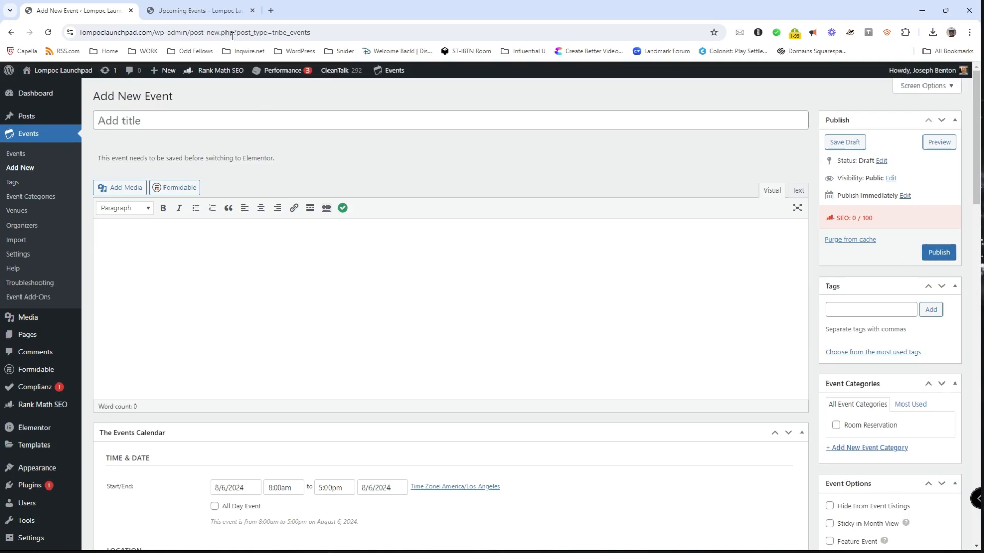
Step: Check the public events calendar, then return to the blank new event form
click(197, 10)
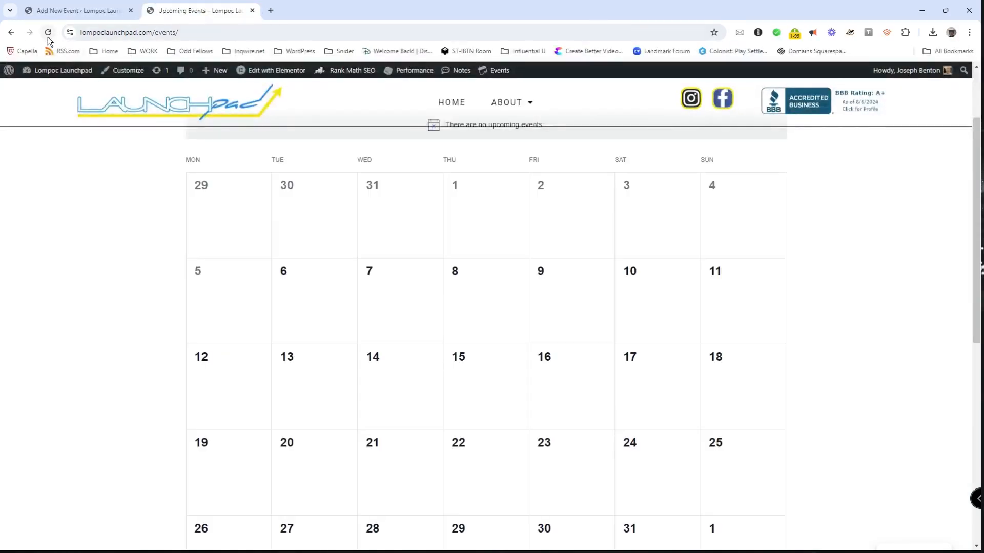
scroll(99, 280, down, 2)
scroll(100, 279, up, 4)
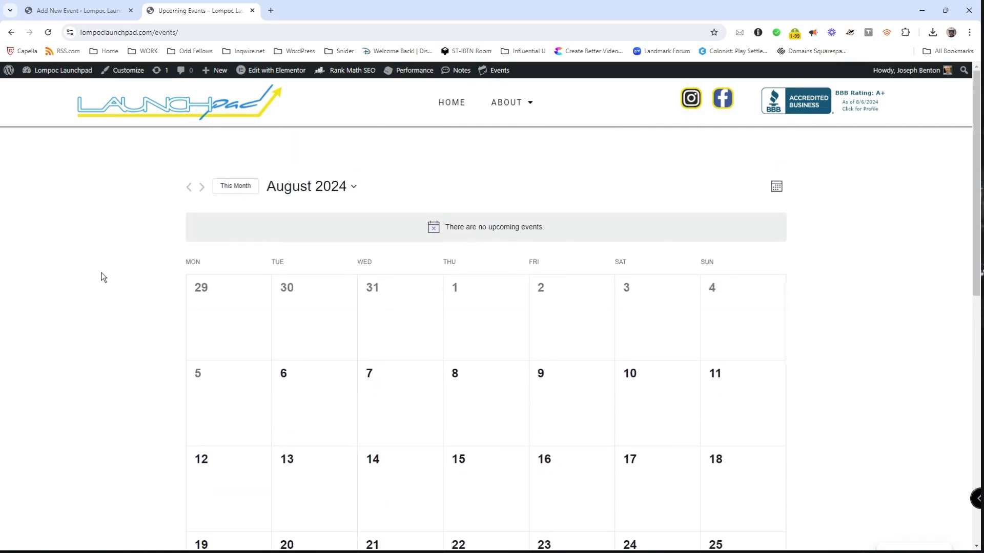
click(99, 17)
scroll(90, 281, down, 3)
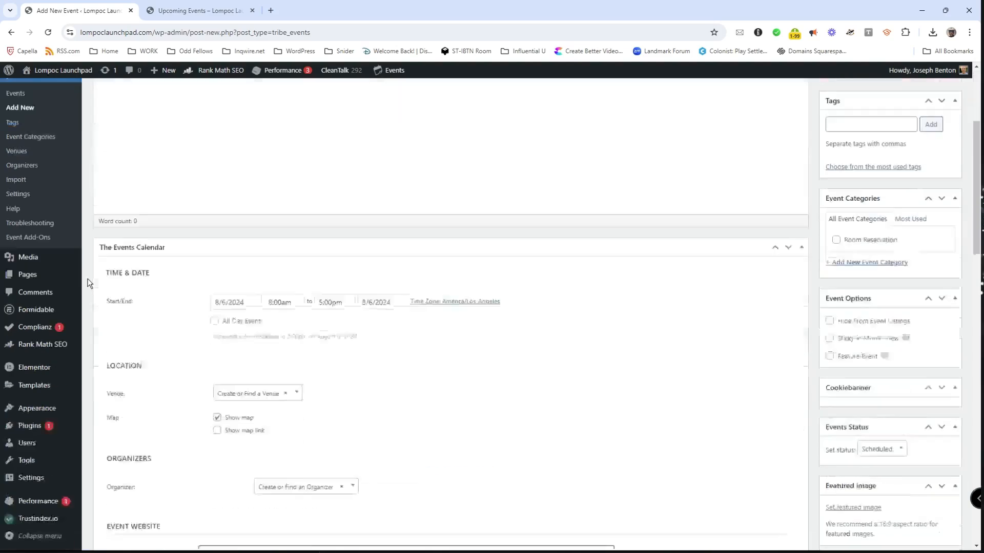
Step: Open Users and scroll through the 15 accounts: 2 Administrators and 13 Authors
mouse_move(31, 447)
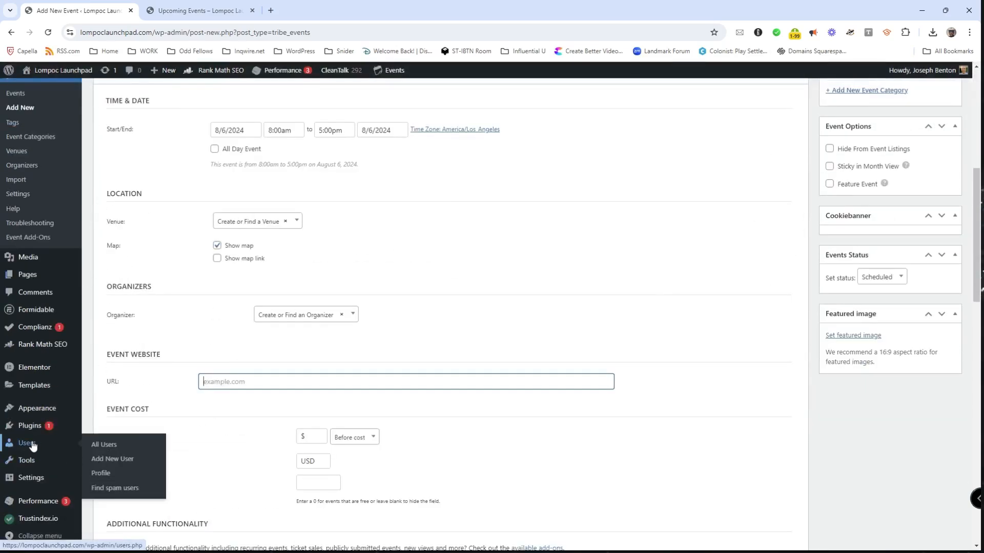
click(28, 444)
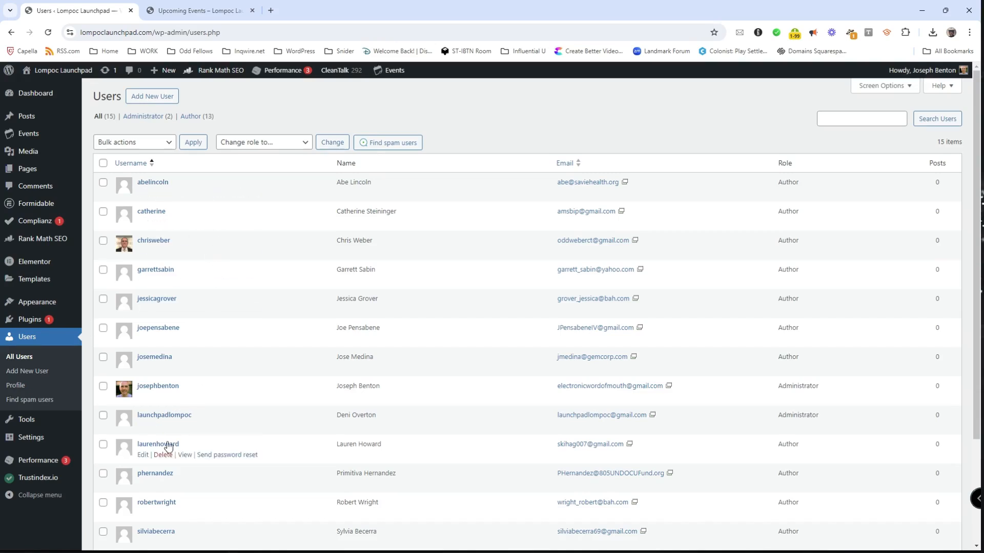
scroll(259, 463, down, 1)
scroll(261, 458, down, 2)
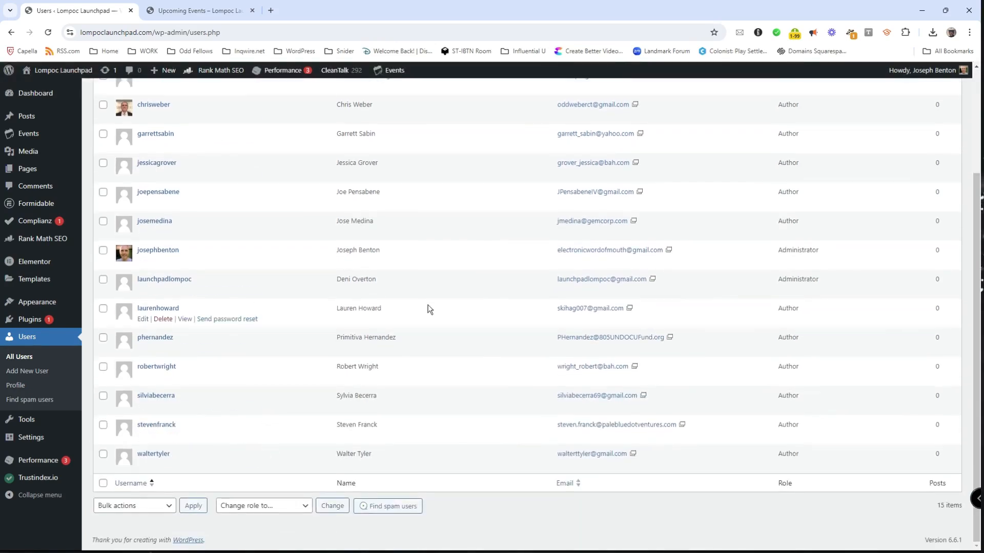
scroll(426, 306, up, 3)
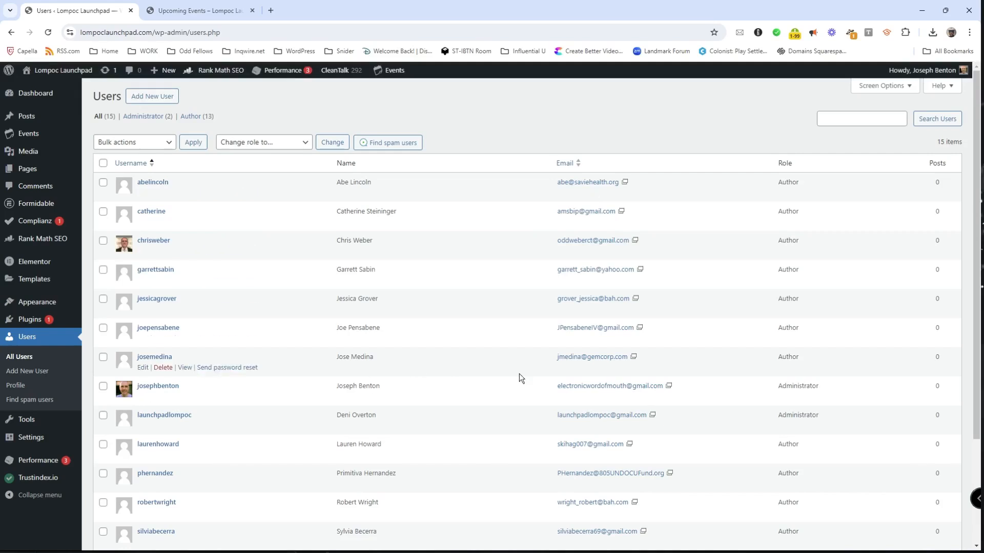
scroll(460, 321, down, 3)
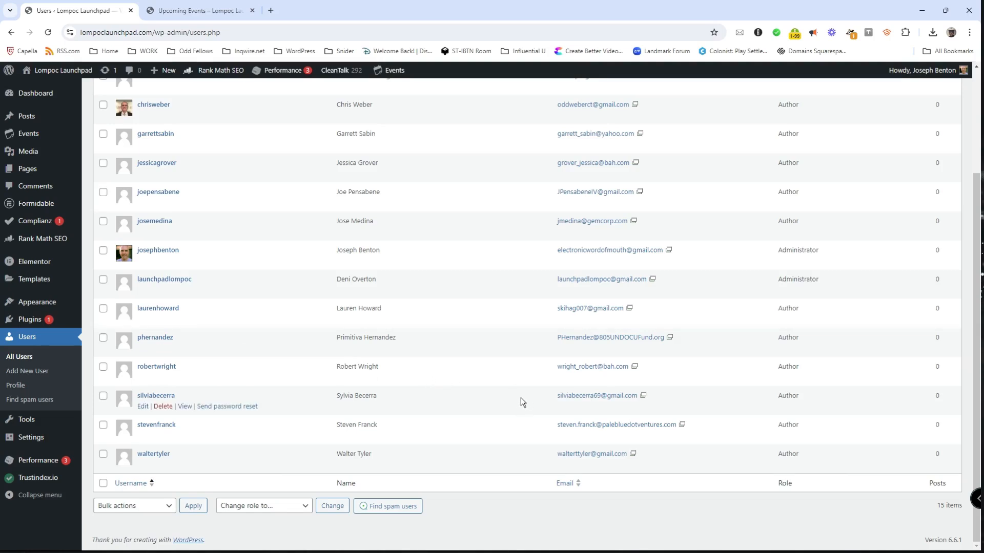
scroll(472, 401, up, 3)
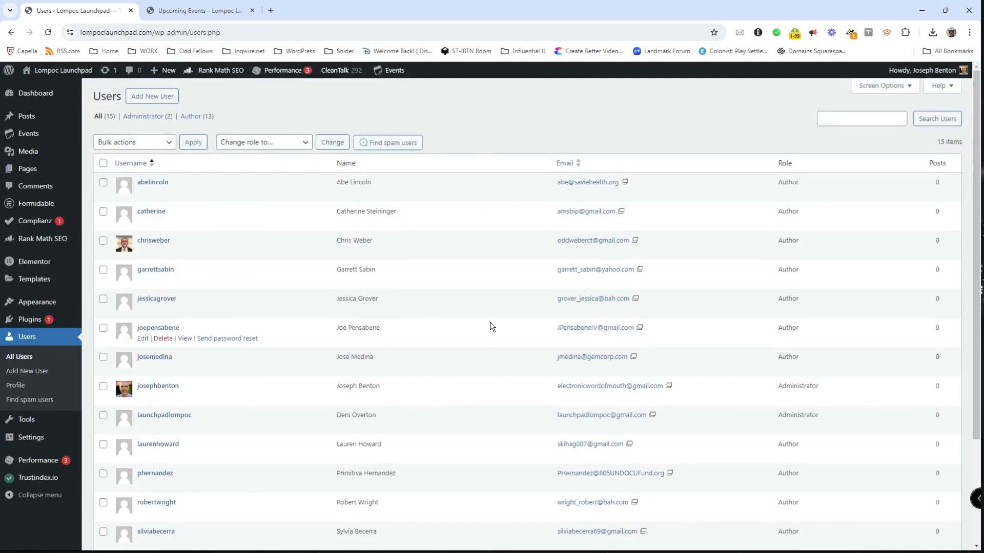
scroll(469, 377, down, 2)
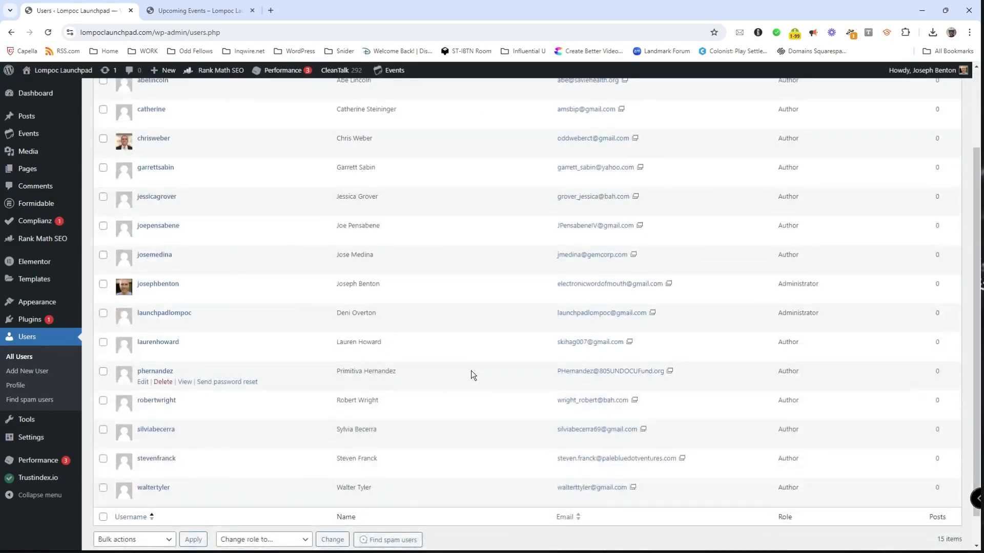